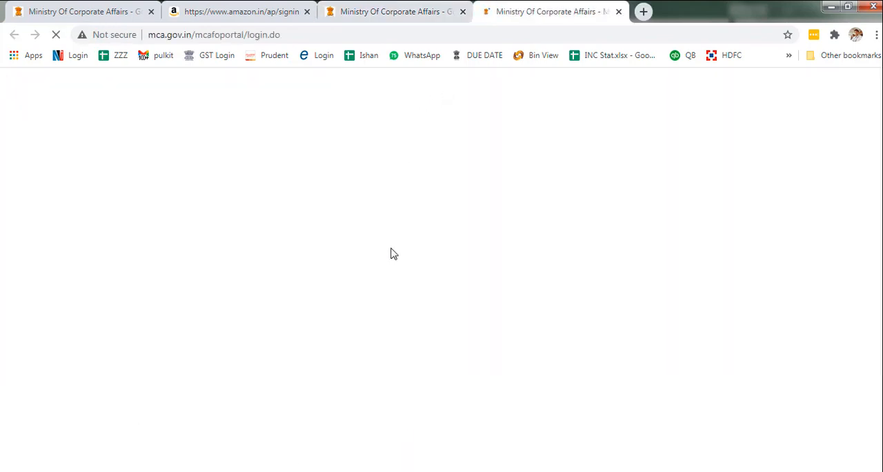
- Fill in the account username in the User Login form and move on to the password field
{"action": "scroll", "coordinate": [337, 269], "scroll_direction": "down", "scroll_amount": 1}
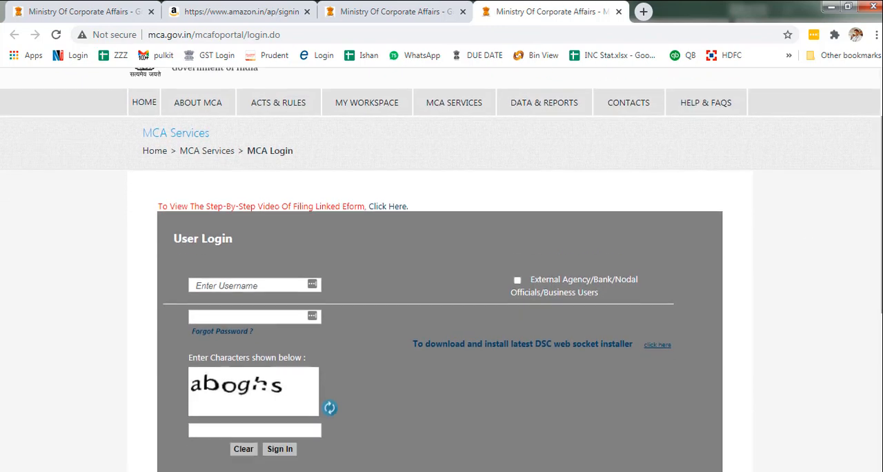
{"action": "left_click", "coordinate": [203, 285]}
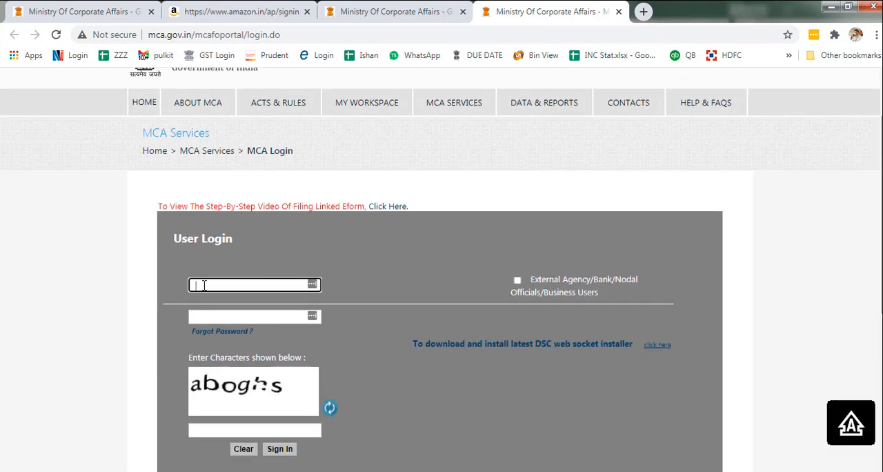
{"action": "key", "text": "Tab"}
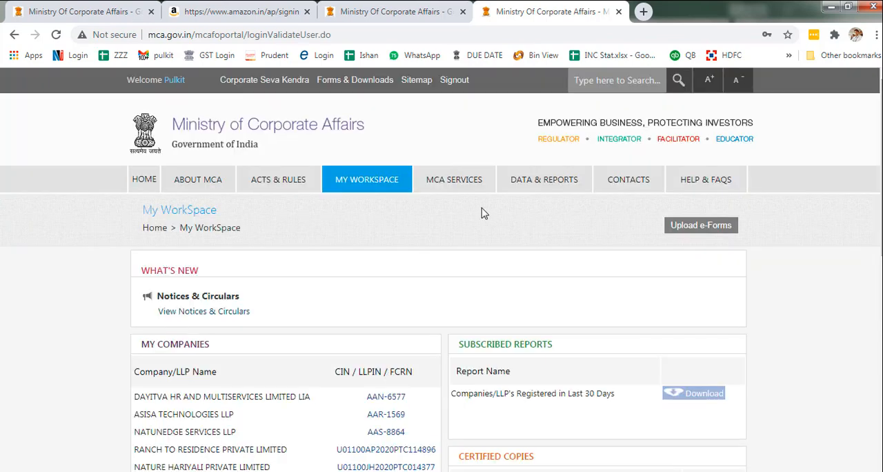
- Open the SPICe+ company service and start a new application
{"action": "mouse_move", "coordinate": [439, 181]}
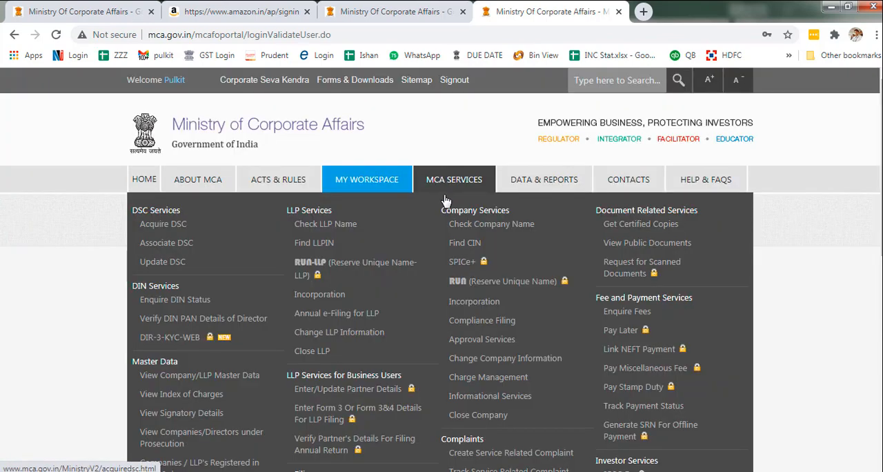
{"action": "left_click", "coordinate": [462, 268]}
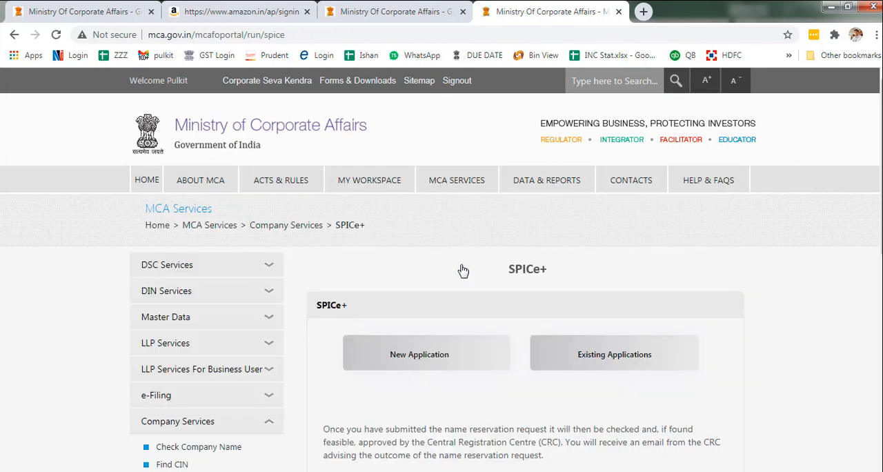
{"action": "left_click", "coordinate": [424, 365]}
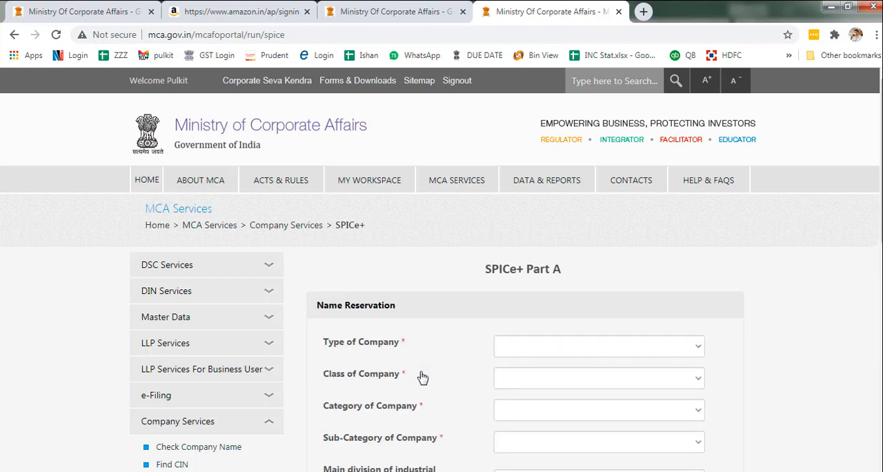
- Set the type of company to Nidhi Company and the sub-category to Non-government company
{"action": "scroll", "coordinate": [648, 228], "scroll_direction": "down", "scroll_amount": 2}
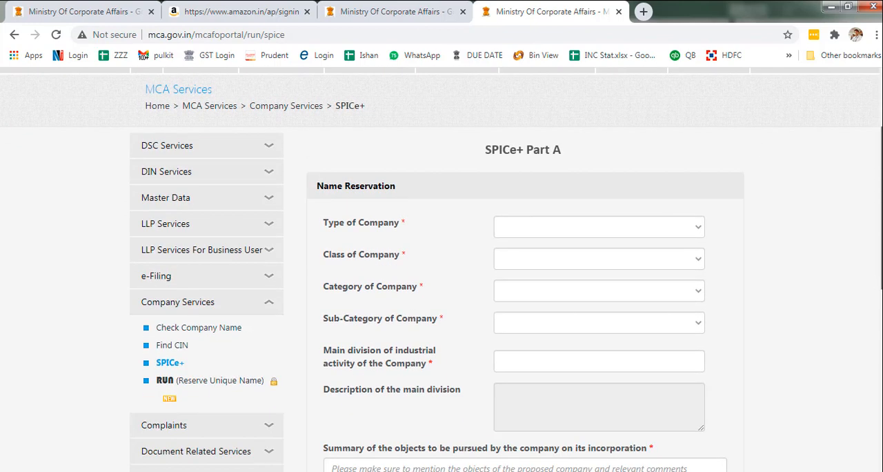
{"action": "left_click", "coordinate": [648, 225]}
{"action": "left_click", "coordinate": [562, 335]}
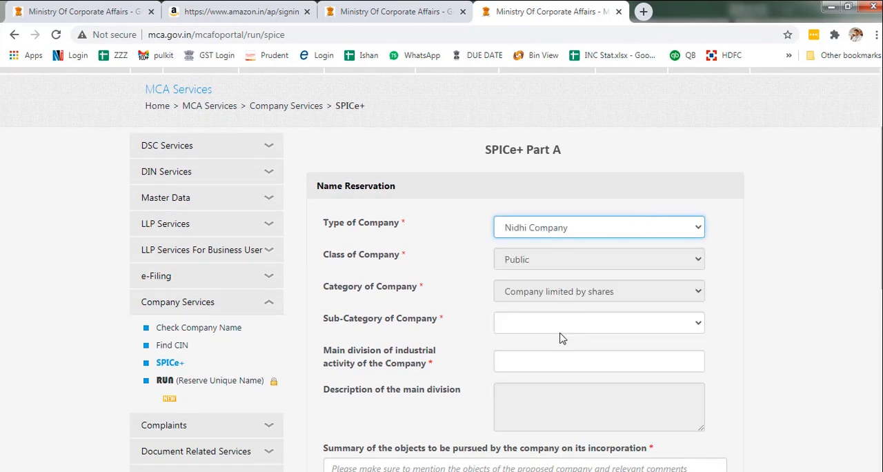
{"action": "left_click", "coordinate": [672, 327]}
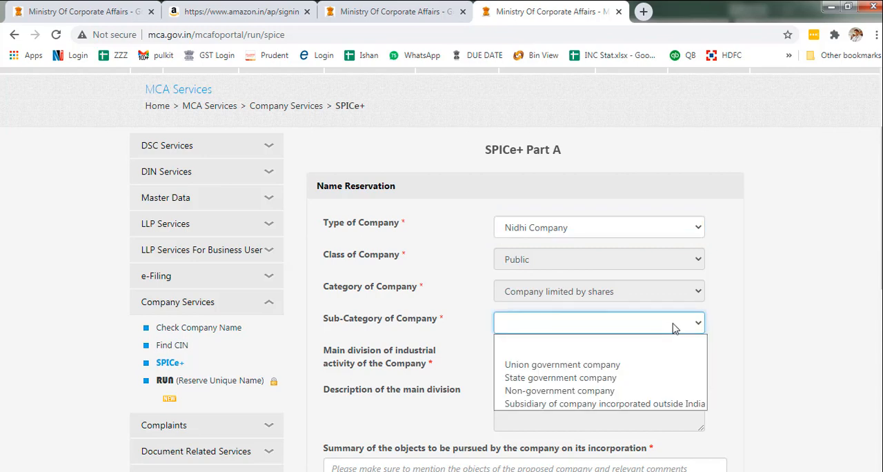
{"action": "left_click", "coordinate": [621, 390]}
- Enter 65 as the company's main division of industrial activity
{"action": "scroll", "coordinate": [874, 318], "scroll_direction": "down", "scroll_amount": 1}
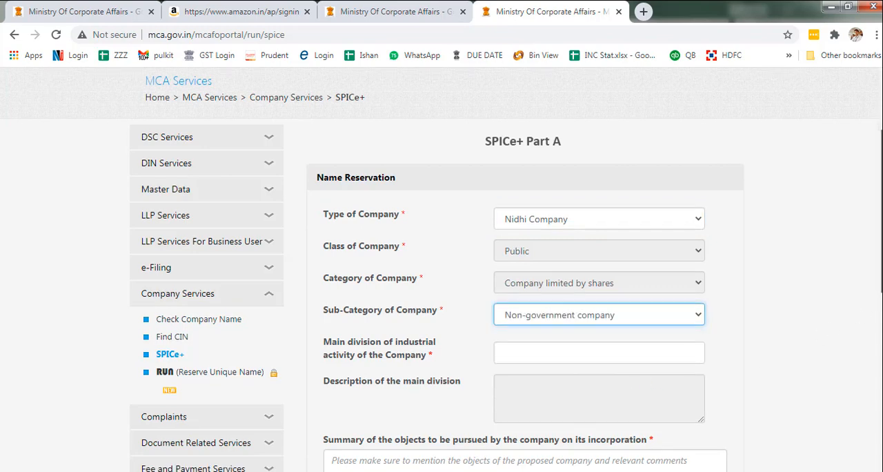
{"action": "scroll", "coordinate": [594, 319], "scroll_direction": "down", "scroll_amount": 2}
{"action": "left_click", "coordinate": [532, 267]}
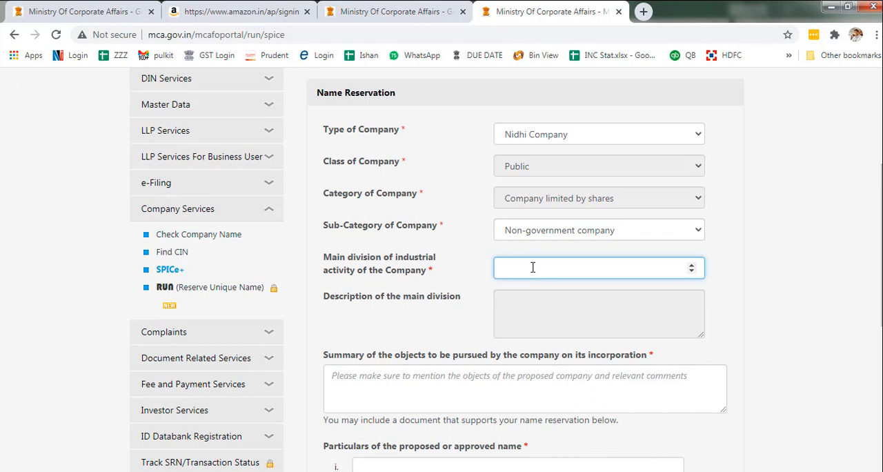
{"action": "type", "text": "65"}
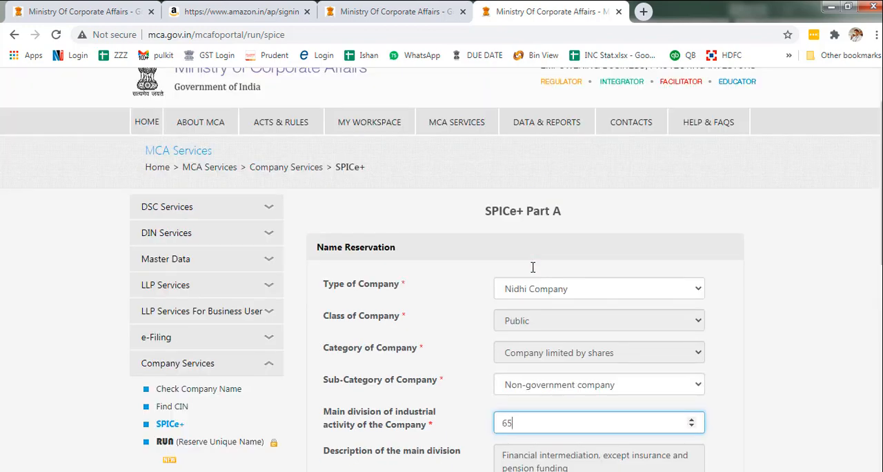
- Enter "Sarthik Nidhi Limited" as the first proposed company name
{"action": "scroll", "coordinate": [533, 267], "scroll_direction": "down", "scroll_amount": 2}
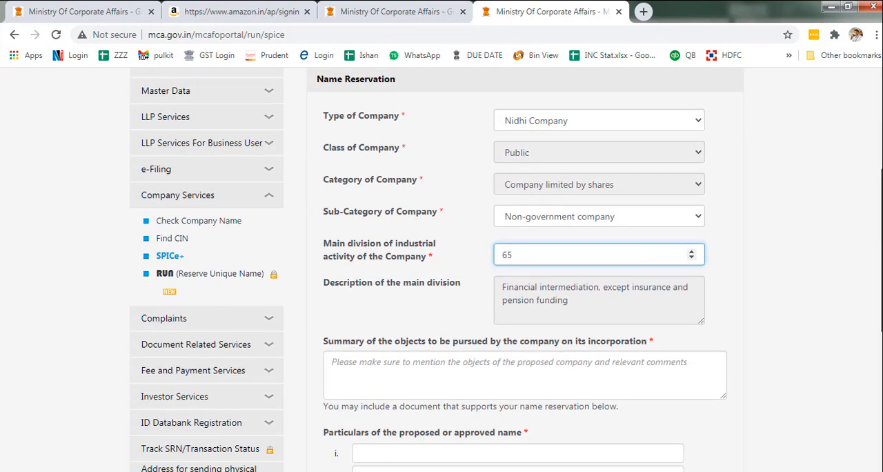
{"action": "scroll", "coordinate": [357, 330], "scroll_direction": "down", "scroll_amount": 2}
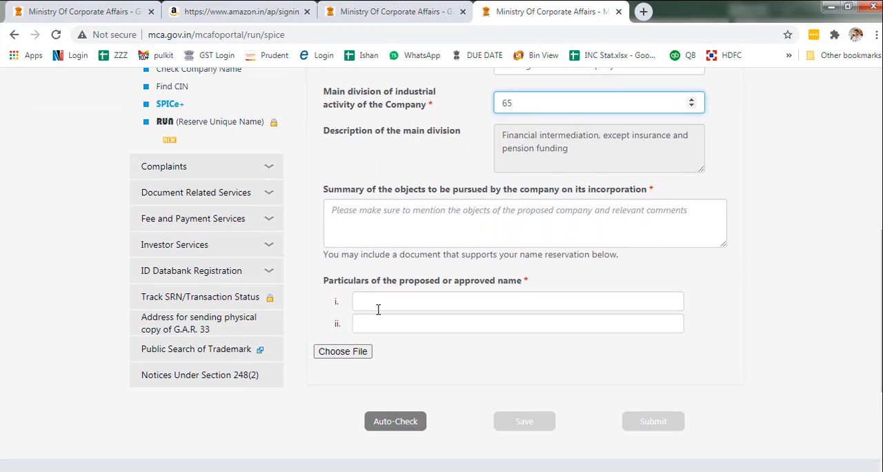
{"action": "left_click", "coordinate": [379, 307]}
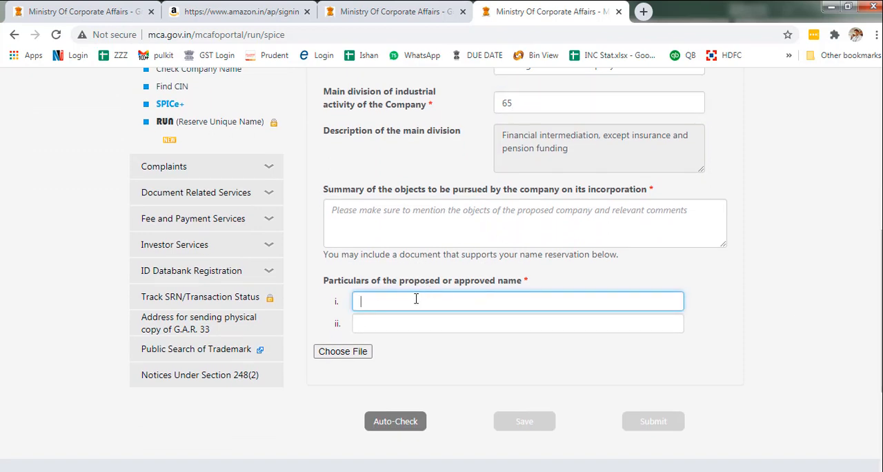
{"action": "type", "text": "Sarthik Nidhi Limited"}
- Enter "Sarthik BS Nidhi Limited" as the second proposed company name
{"action": "left_click", "coordinate": [391, 322]}
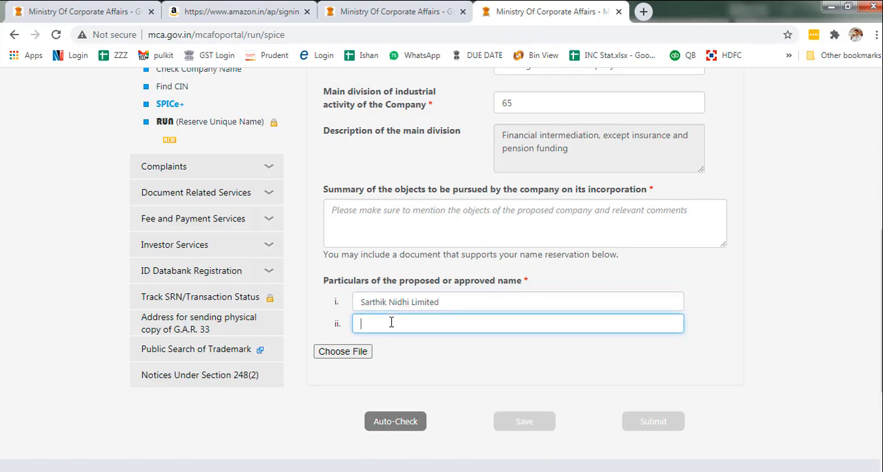
{"action": "type", "text": "Sarthik BS Nidhi Limited"}
- Attach the file ObjectsofCompany.pdf to the name reservation form
{"action": "scroll", "coordinate": [400, 323], "scroll_direction": "down", "scroll_amount": 2}
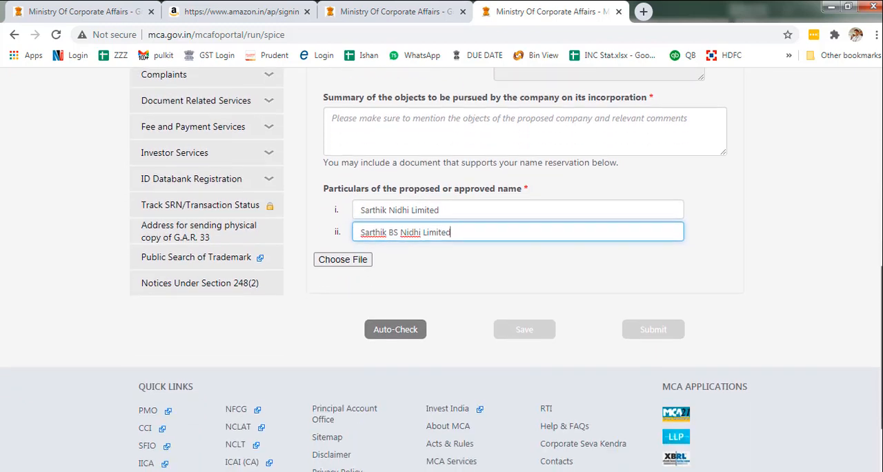
{"action": "left_click", "coordinate": [336, 260]}
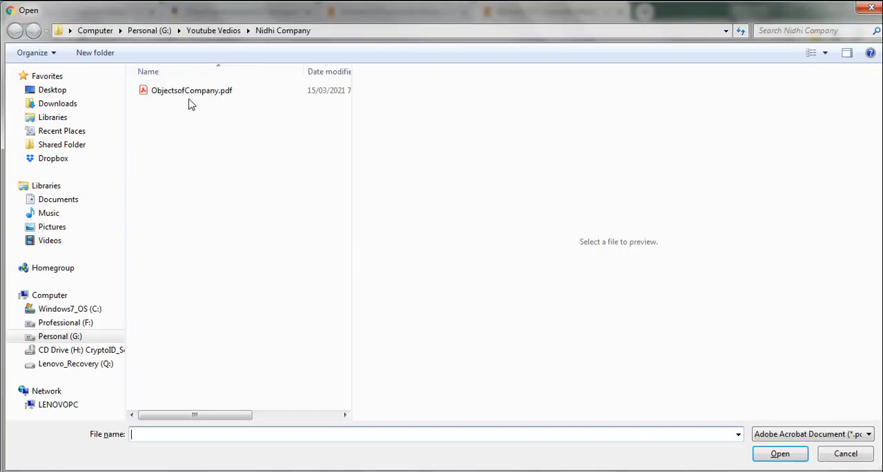
{"action": "left_click", "coordinate": [187, 93]}
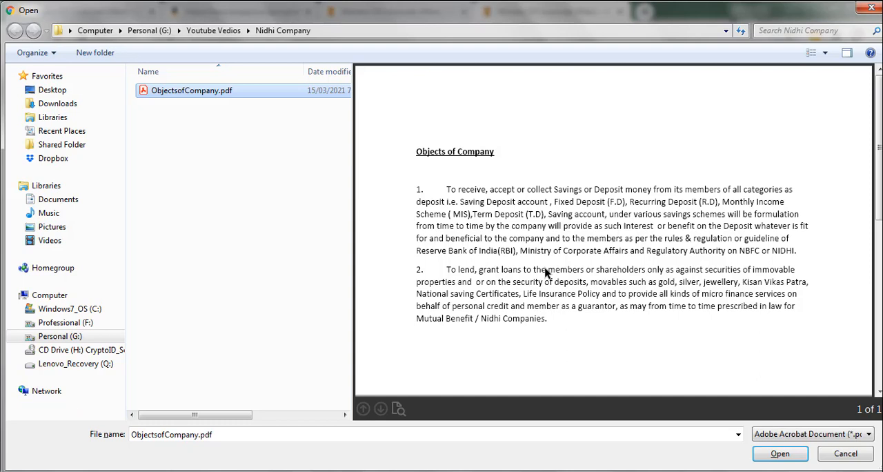
{"action": "left_click", "coordinate": [774, 457]}
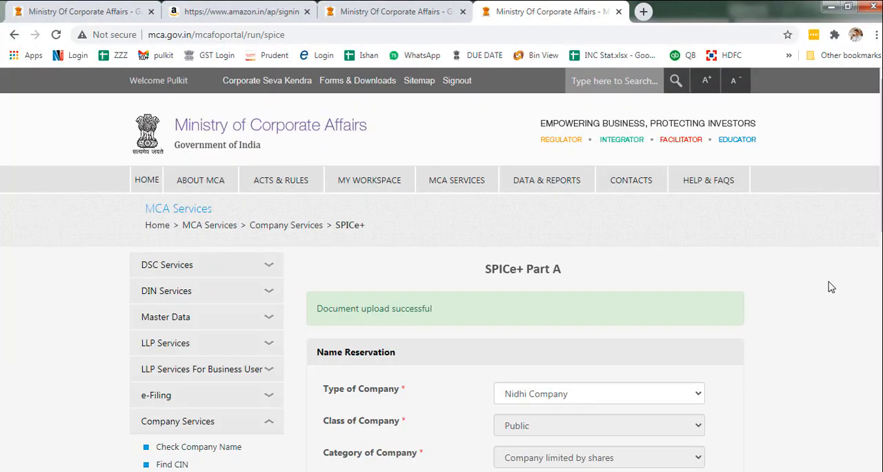
- Fill in the summary of the company's objects with "Objects attached in pdf"
{"action": "scroll", "coordinate": [828, 285], "scroll_direction": "down", "scroll_amount": 3}
{"action": "scroll", "coordinate": [546, 276], "scroll_direction": "down", "scroll_amount": 4}
{"action": "left_click", "coordinate": [402, 197]}
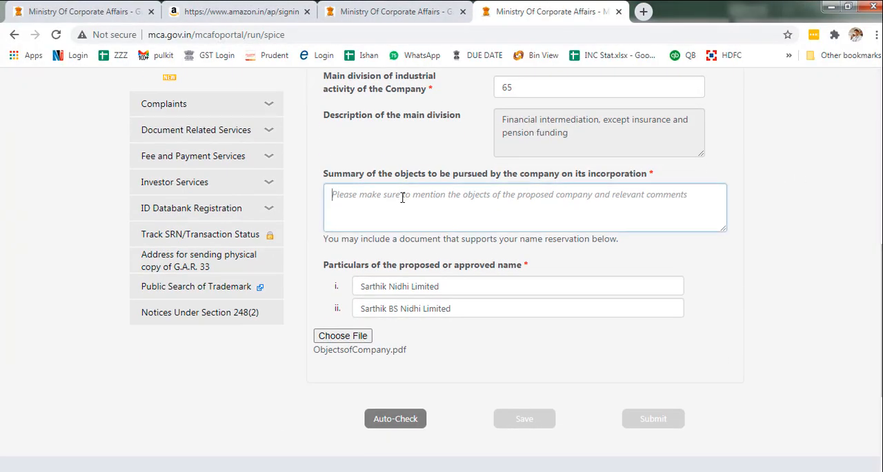
{"action": "type", "text": "Objects"}
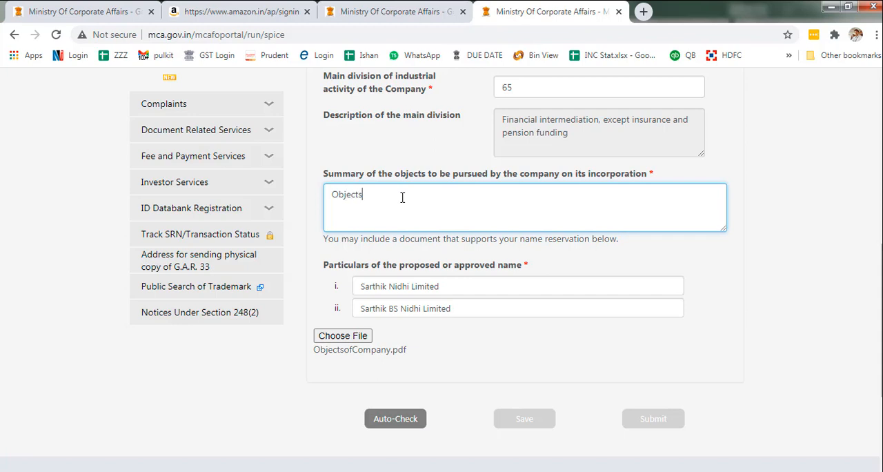
{"action": "type", "text": " attached in pdf"}
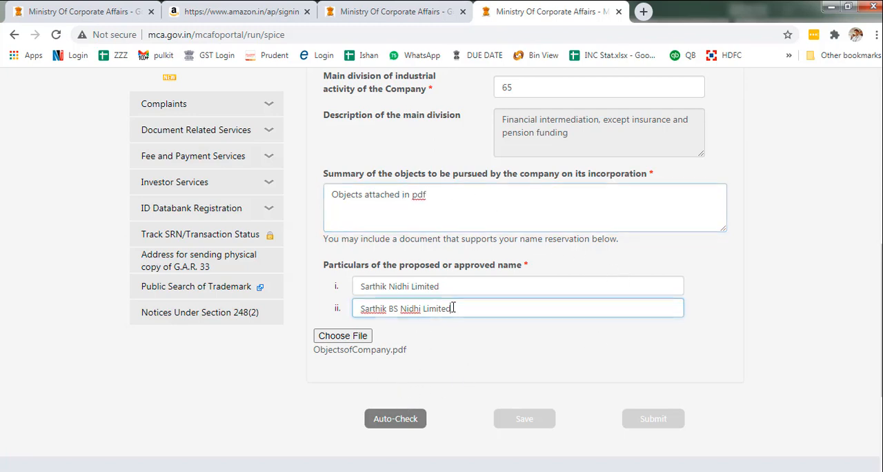
- Run the Auto-Check on the two proposed names and review the resulting message
{"action": "left_click_drag", "start_coordinate": [460, 308], "coordinate": [342, 295]}
{"action": "left_click_drag", "start_coordinate": [454, 285], "coordinate": [309, 277]}
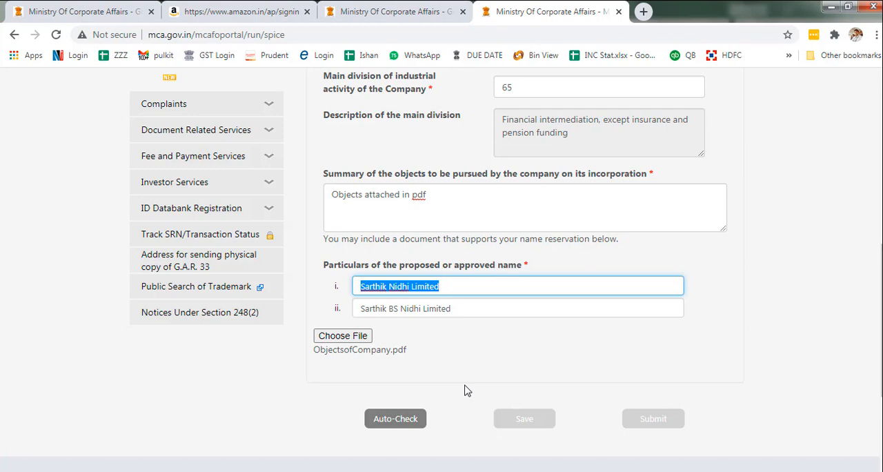
{"action": "left_click", "coordinate": [388, 419]}
{"action": "left_click_drag", "start_coordinate": [881, 342], "coordinate": [882, 233]}
{"action": "left_click_drag", "start_coordinate": [882, 271], "coordinate": [880, 272]}
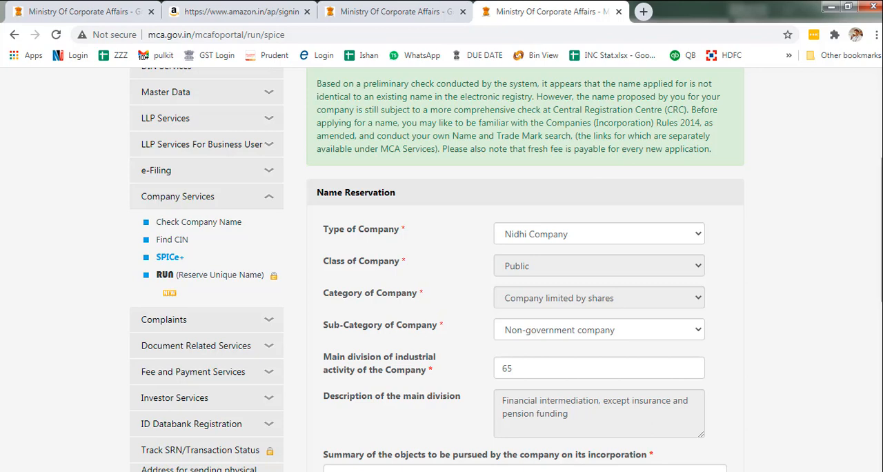
- Save the SPICe+ Part A details and try to submit them with the Proceed for Incorporation option
{"action": "scroll", "coordinate": [876, 276], "scroll_direction": "down", "scroll_amount": 3}
{"action": "scroll", "coordinate": [876, 310], "scroll_direction": "down", "scroll_amount": 1}
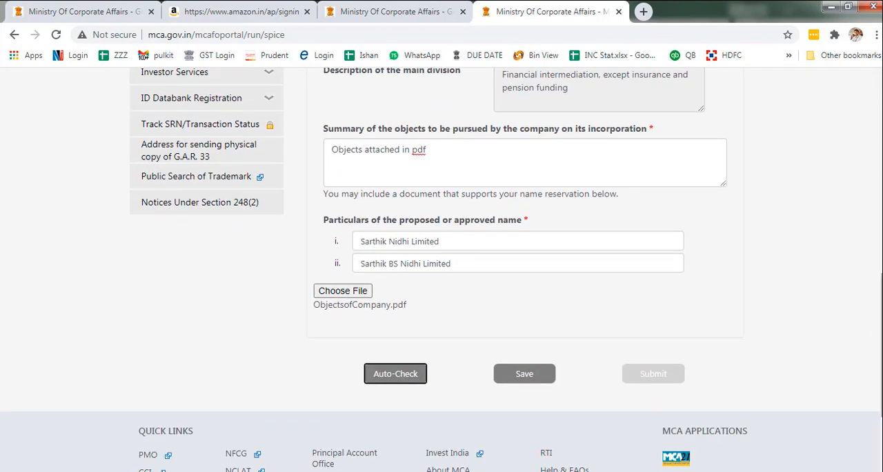
{"action": "mouse_move", "coordinate": [881, 331]}
{"action": "left_mouse_down"}
{"action": "mouse_move", "coordinate": [881, 182]}
{"action": "mouse_move", "coordinate": [881, 346]}
{"action": "left_mouse_up"}
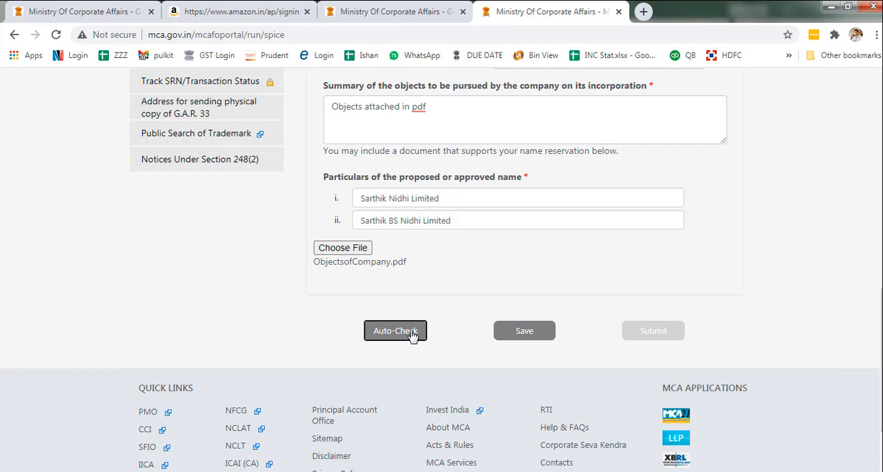
{"action": "left_click", "coordinate": [524, 332]}
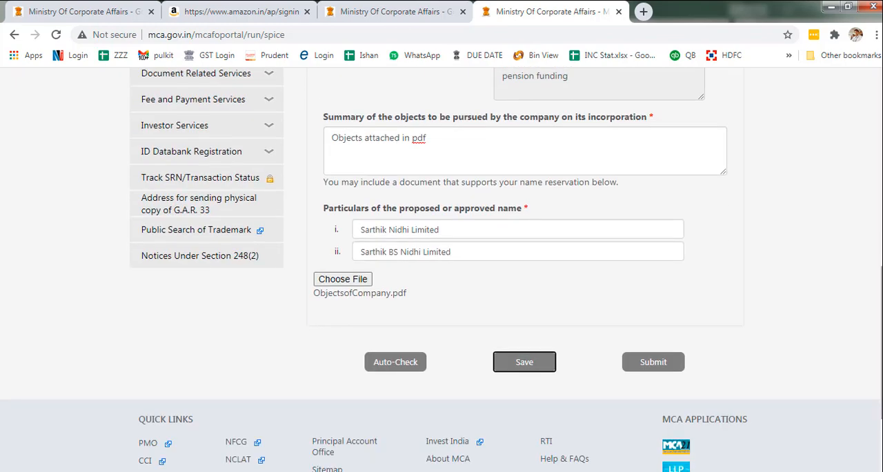
{"action": "left_click", "coordinate": [670, 362]}
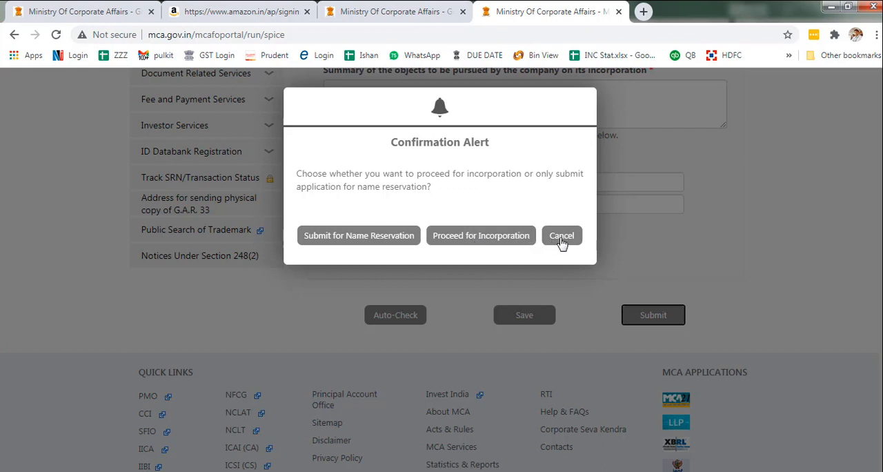
{"action": "left_click", "coordinate": [495, 240]}
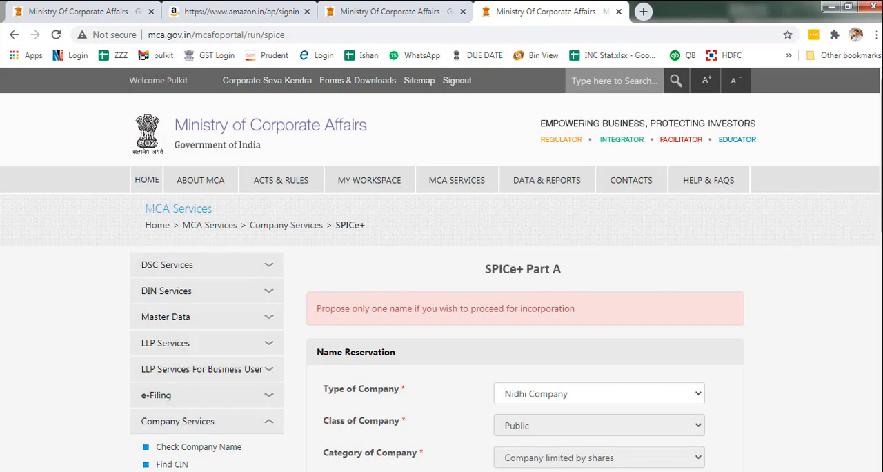
- Clear the second proposed name and rerun the Auto-Check with only the first name
{"action": "left_click_drag", "start_coordinate": [878, 197], "coordinate": [878, 348]}
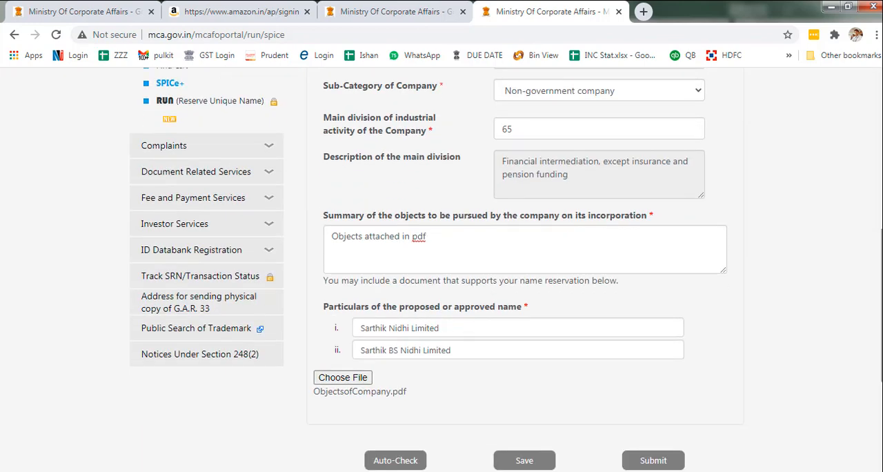
{"action": "triple_click", "coordinate": [484, 348]}
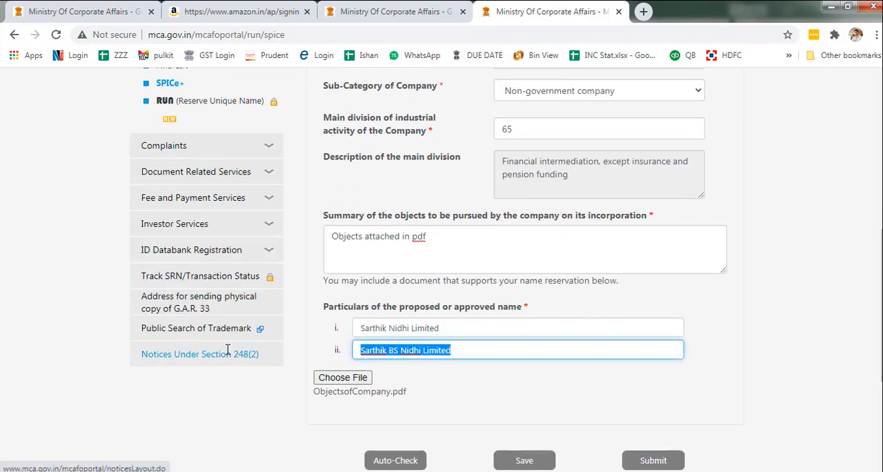
{"action": "key", "text": "BackSpace"}
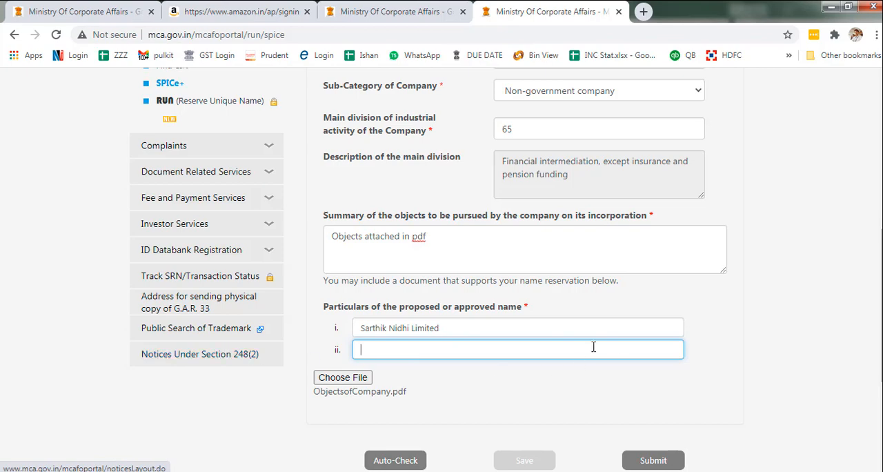
{"action": "scroll", "coordinate": [451, 317], "scroll_direction": "down", "scroll_amount": 3}
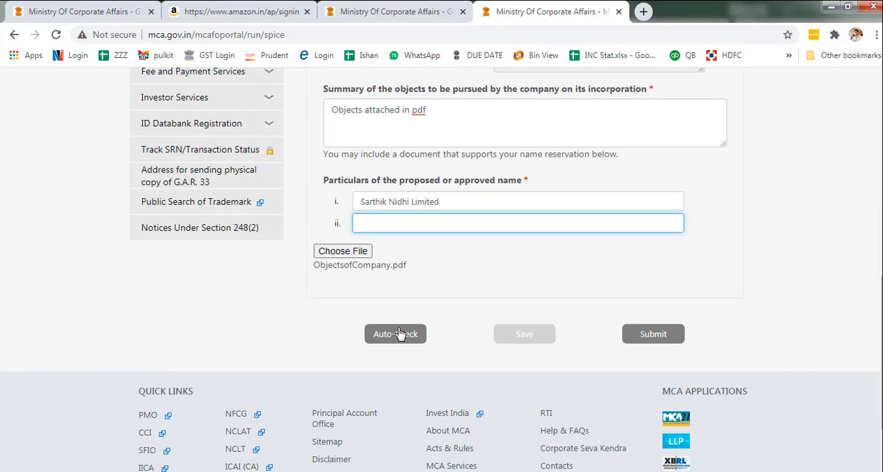
{"action": "left_click", "coordinate": [404, 331]}
{"action": "left_click_drag", "start_coordinate": [881, 304], "coordinate": [880, 348]}
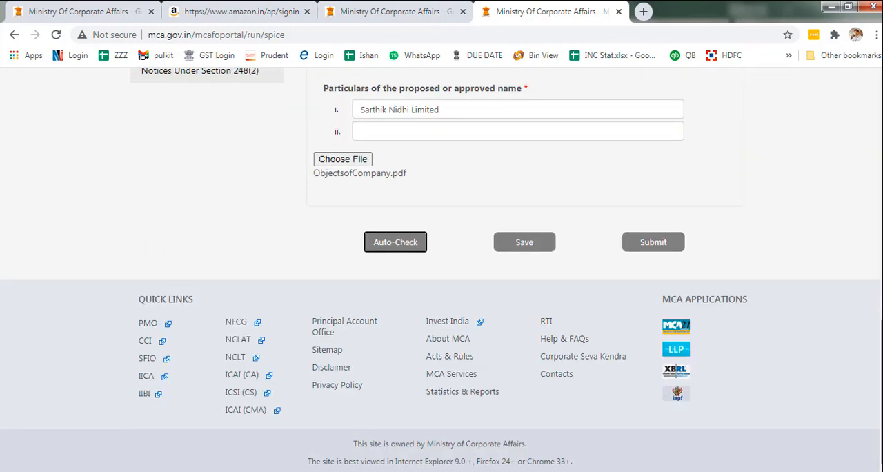
- Save the SPICe+ Part A details and submit them with the Proceed for Incorporation option
{"action": "left_click", "coordinate": [542, 240]}
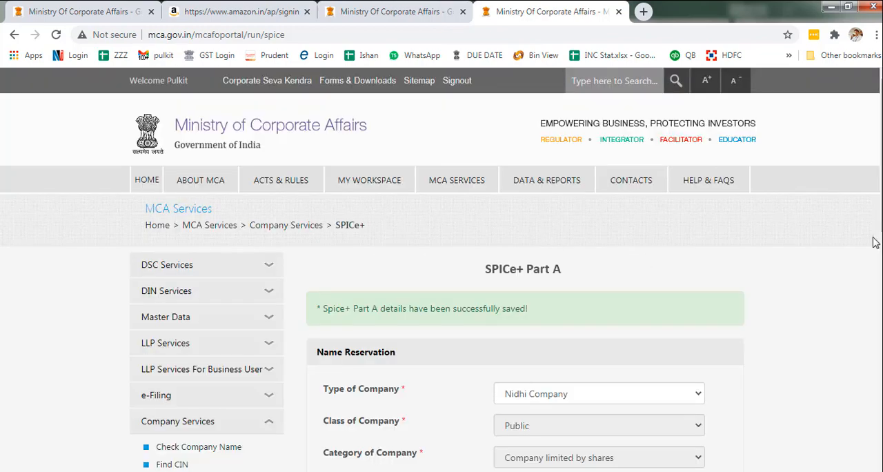
{"action": "scroll", "coordinate": [872, 239], "scroll_direction": "down", "scroll_amount": 15}
{"action": "left_click", "coordinate": [652, 242]}
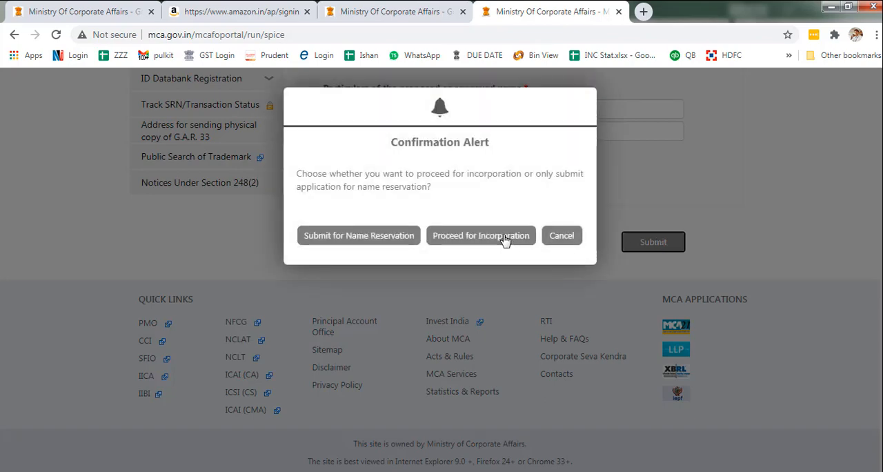
{"action": "left_click", "coordinate": [504, 238]}
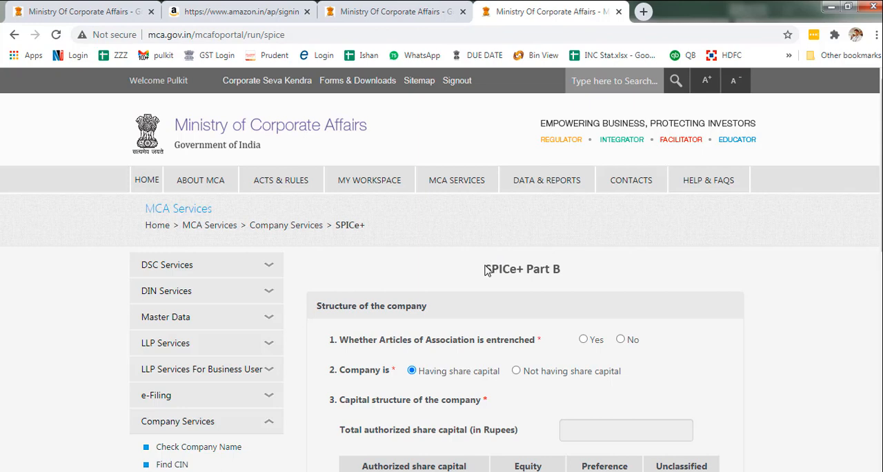
- Mark the Articles of Association as not entrenched in the company structure section of SPICe+ Part B
{"action": "scroll", "coordinate": [565, 153], "scroll_direction": "down", "scroll_amount": 3}
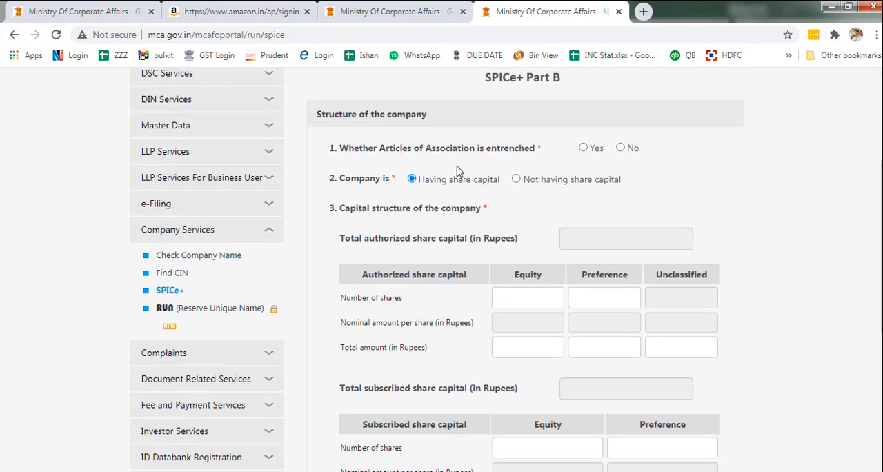
{"action": "left_click", "coordinate": [620, 149]}
{"action": "scroll", "coordinate": [871, 245], "scroll_direction": "down", "scroll_amount": 1}
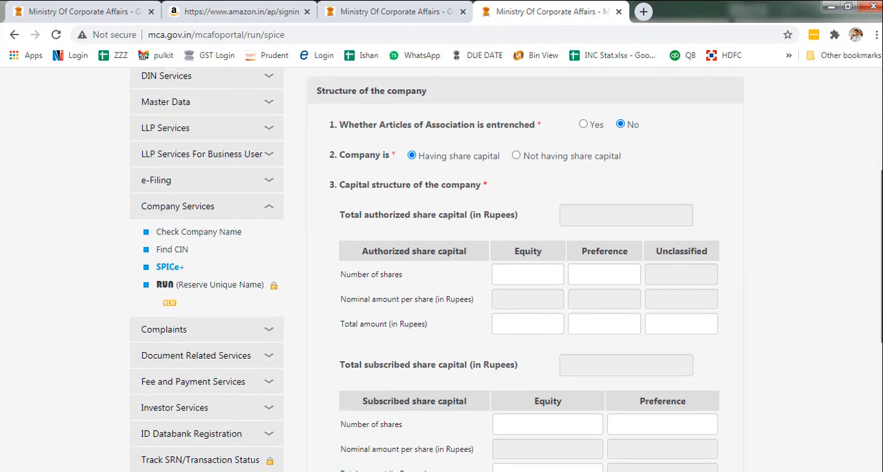
- Set the authorized equity capital to 100000 shares of Rs 10 nominal each, with a total amount of 1000000
{"action": "left_click_drag", "start_coordinate": [882, 255], "coordinate": [882, 269]}
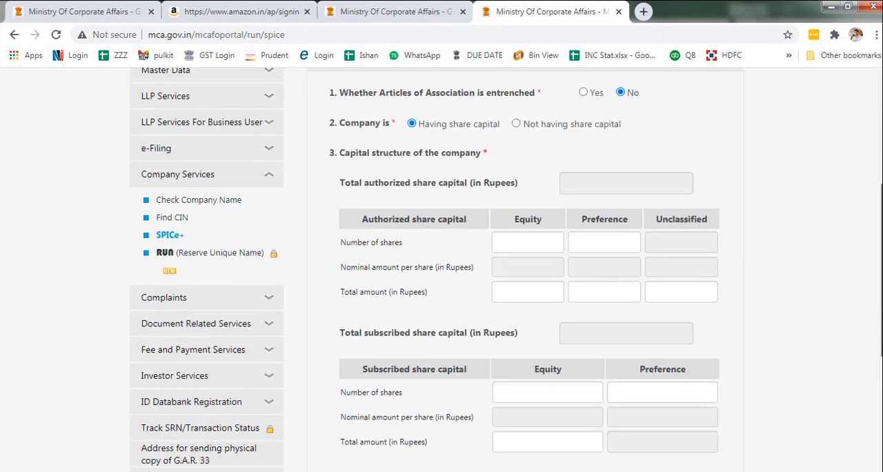
{"action": "left_click", "coordinate": [525, 244]}
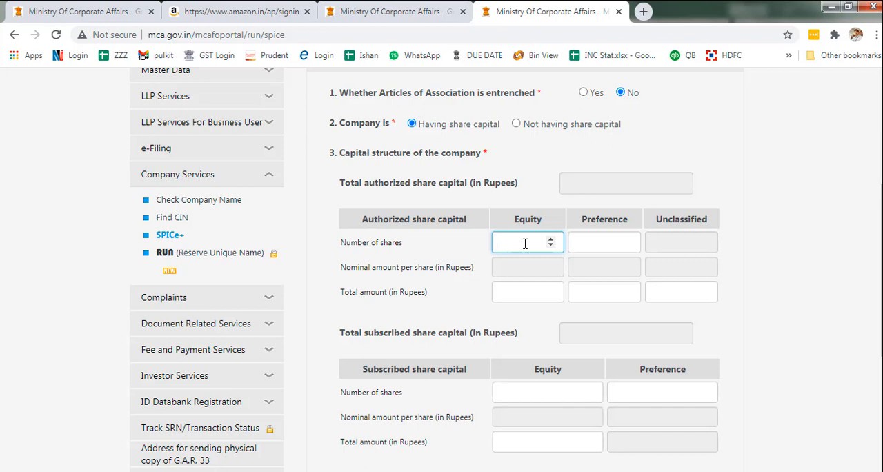
{"action": "type", "text": "100"}
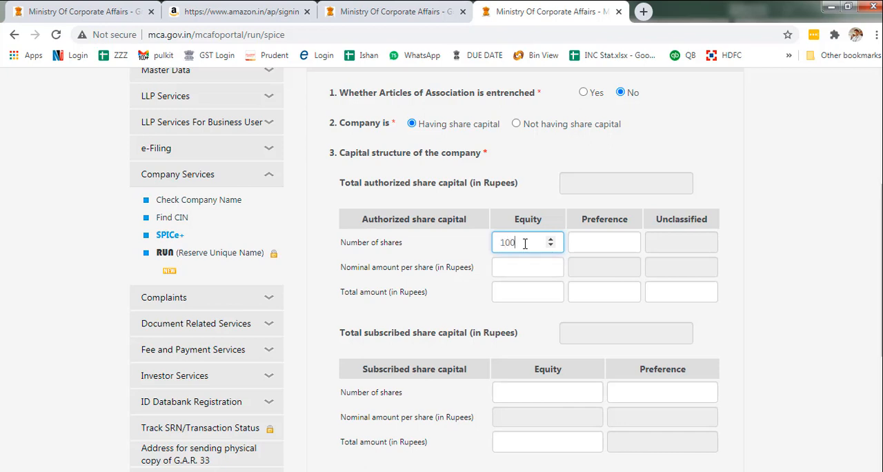
{"action": "type", "text": "000"}
{"action": "left_click", "coordinate": [521, 266]}
{"action": "type", "text": "10"}
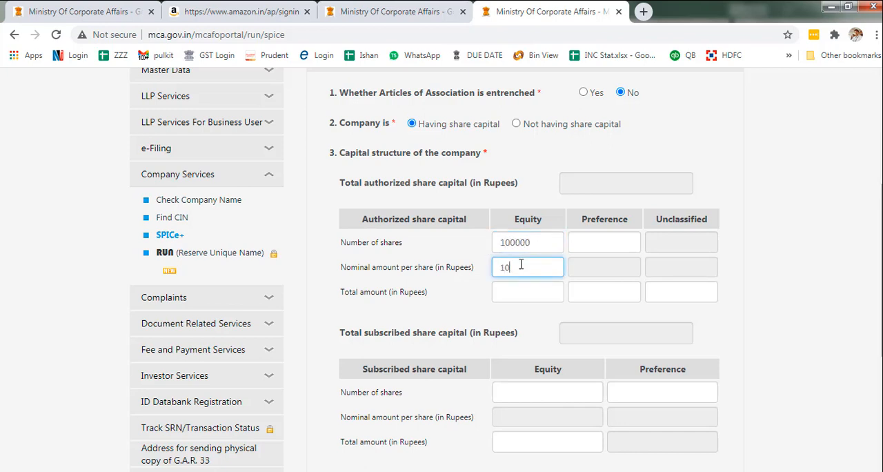
{"action": "left_click", "coordinate": [513, 284]}
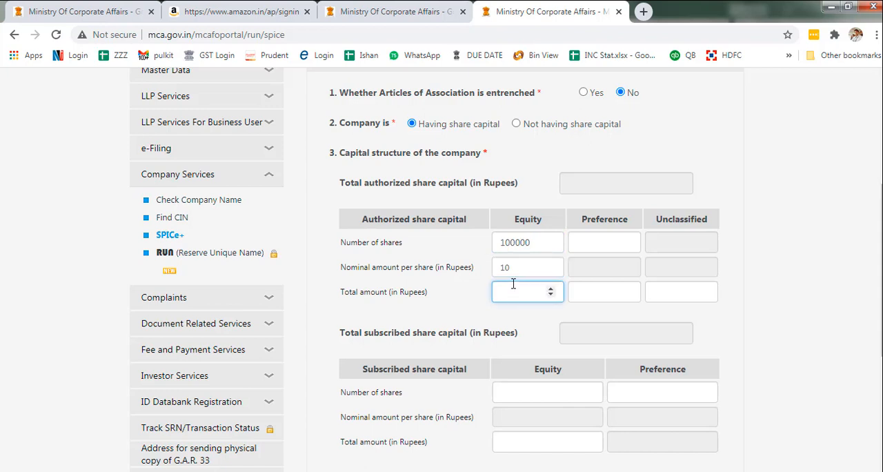
{"action": "type", "text": "1000000"}
- Enter 0 for the authorized preference shares, the preference total amount and the unclassified total amount
{"action": "left_click", "coordinate": [601, 252]}
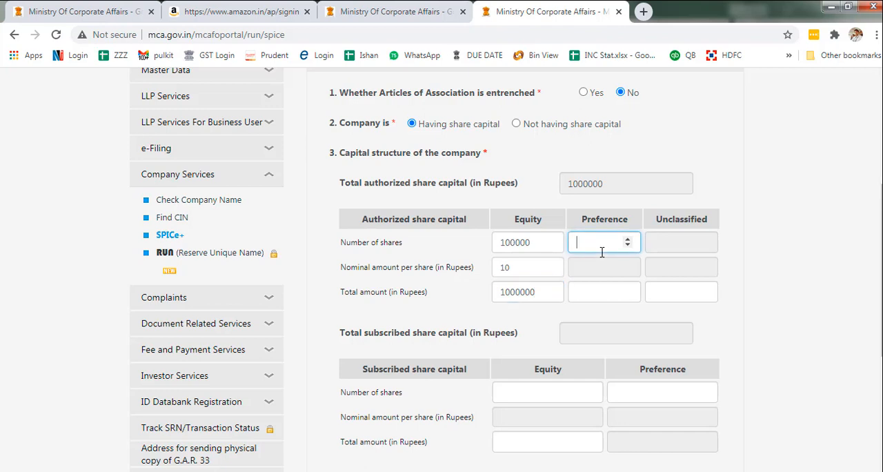
{"action": "type", "text": "0"}
{"action": "left_click", "coordinate": [607, 293]}
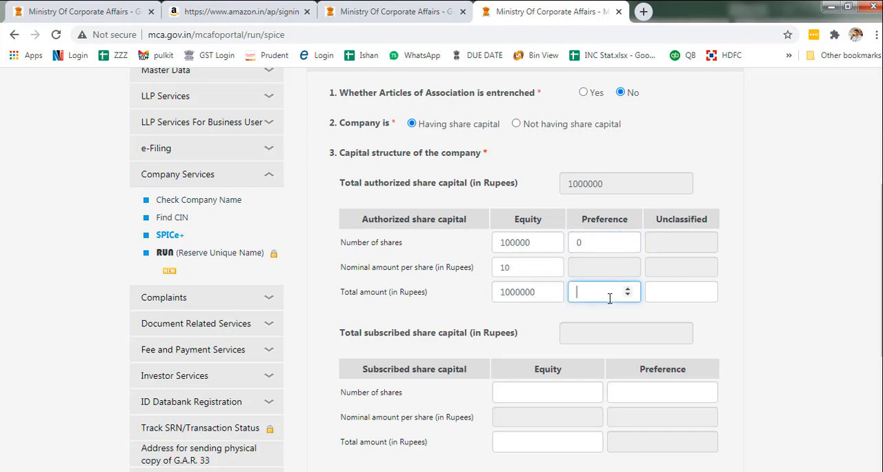
{"action": "type", "text": "0"}
{"action": "left_click", "coordinate": [690, 290]}
{"action": "type", "text": "0"}
{"action": "left_click", "coordinate": [773, 310]}
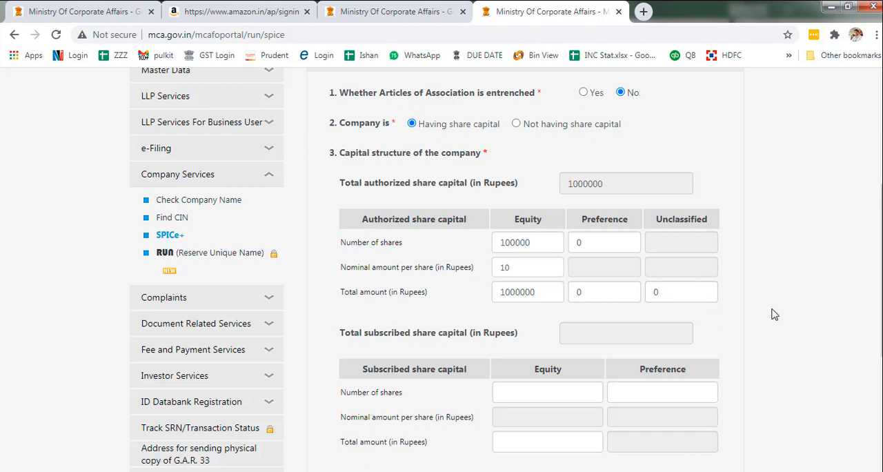
- Set the subscribed equity capital to 100000 shares of Rs 10 nominal each, with a total amount of 1000000
{"action": "left_click_drag", "start_coordinate": [881, 313], "coordinate": [881, 351]}
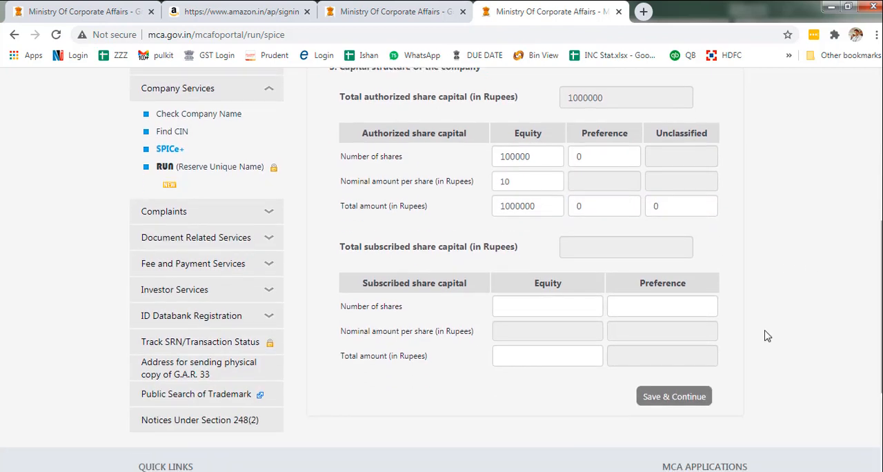
{"action": "left_click", "coordinate": [526, 306]}
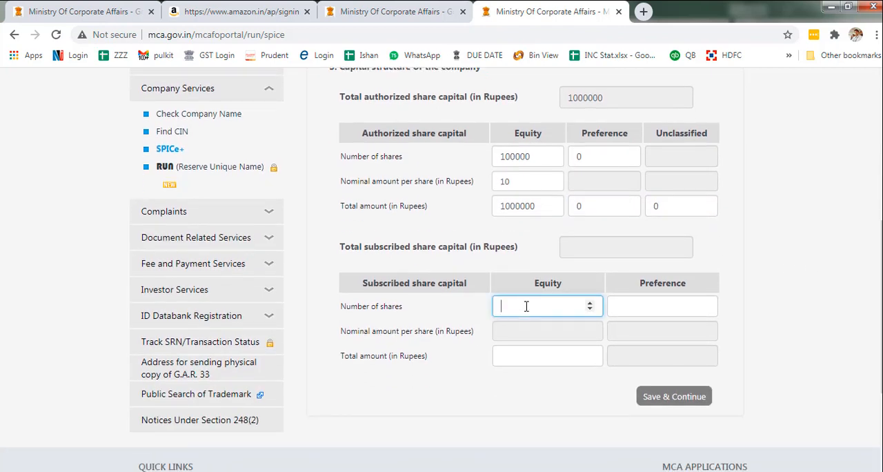
{"action": "type", "text": "100000"}
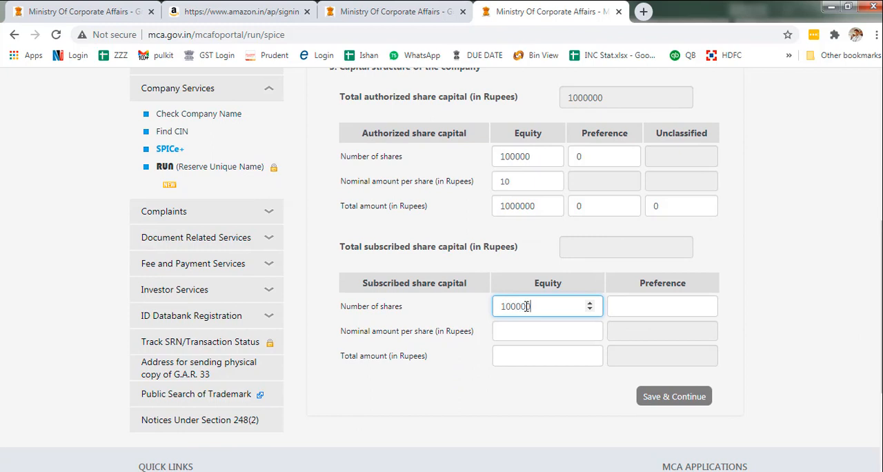
{"action": "left_click", "coordinate": [517, 332]}
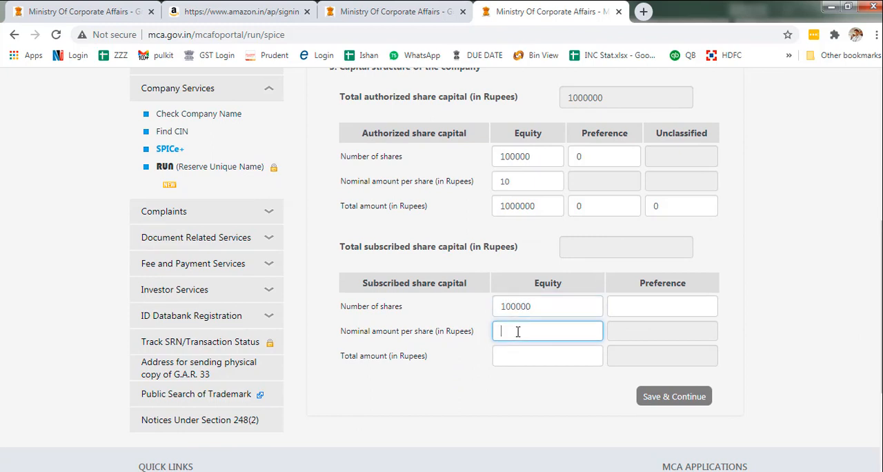
{"action": "type", "text": "10"}
{"action": "left_click", "coordinate": [516, 354]}
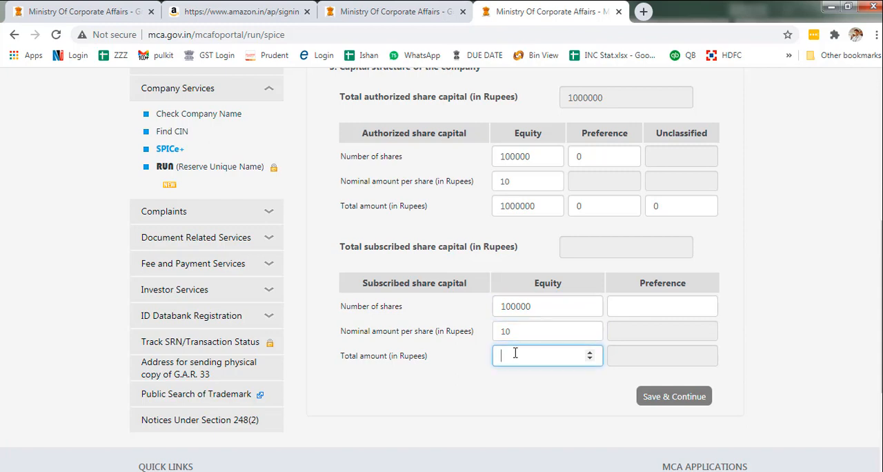
{"action": "type", "text": "1000000"}
- Enter 0 subscribed preference shares, then save the company structure section and continue to the company address
{"action": "left_click", "coordinate": [649, 306]}
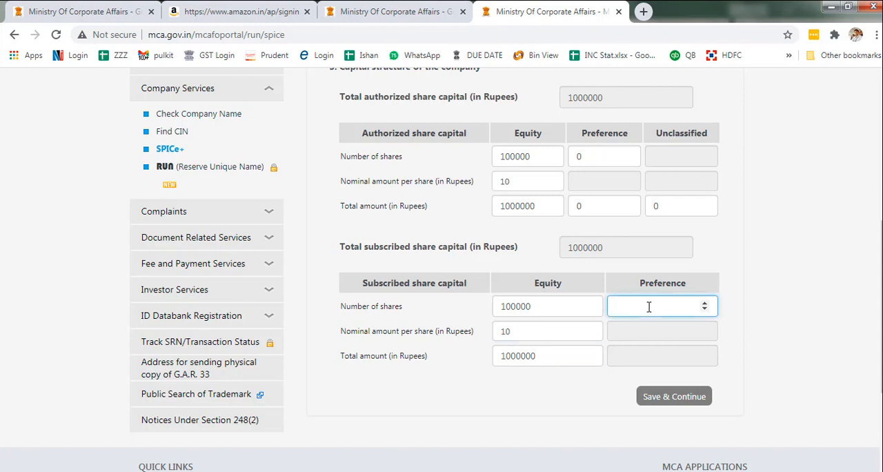
{"action": "type", "text": "0"}
{"action": "left_click", "coordinate": [658, 399]}
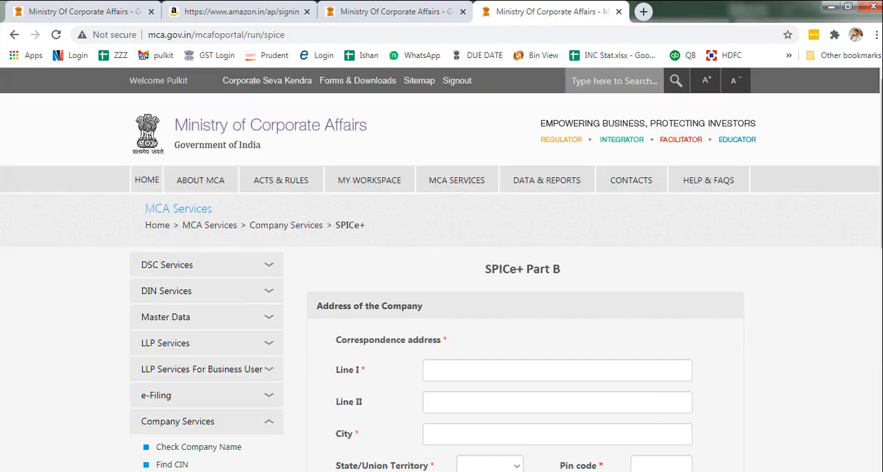
- Choose Registrar of Companies, Rajasthan as the registering office and save the company address section to continue
{"action": "scroll", "coordinate": [865, 256], "scroll_direction": "down", "scroll_amount": 3}
{"action": "left_click_drag", "start_coordinate": [881, 255], "coordinate": [881, 279]}
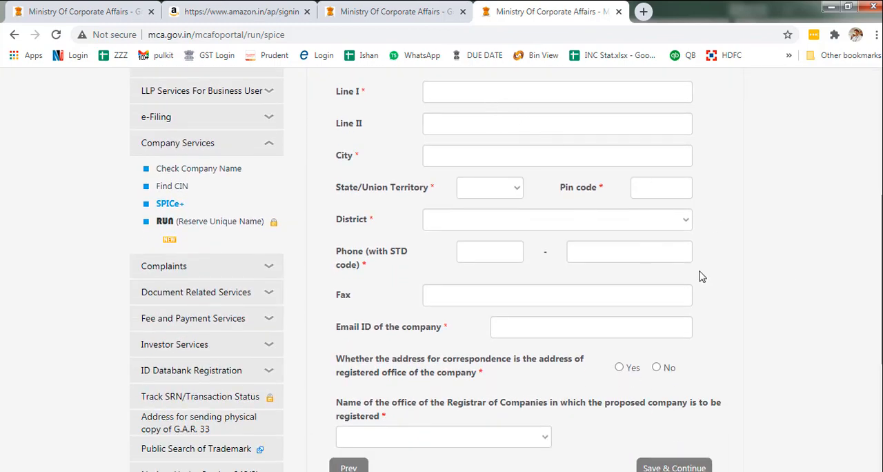
{"action": "left_click_drag", "start_coordinate": [881, 288], "coordinate": [881, 278]}
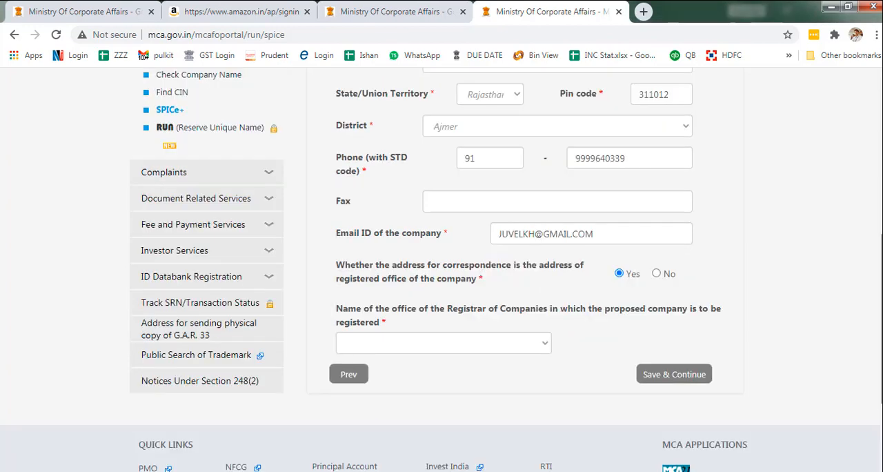
{"action": "scroll", "coordinate": [441, 269], "scroll_direction": "up", "scroll_amount": 3}
{"action": "scroll", "coordinate": [441, 269], "scroll_direction": "down", "scroll_amount": 5}
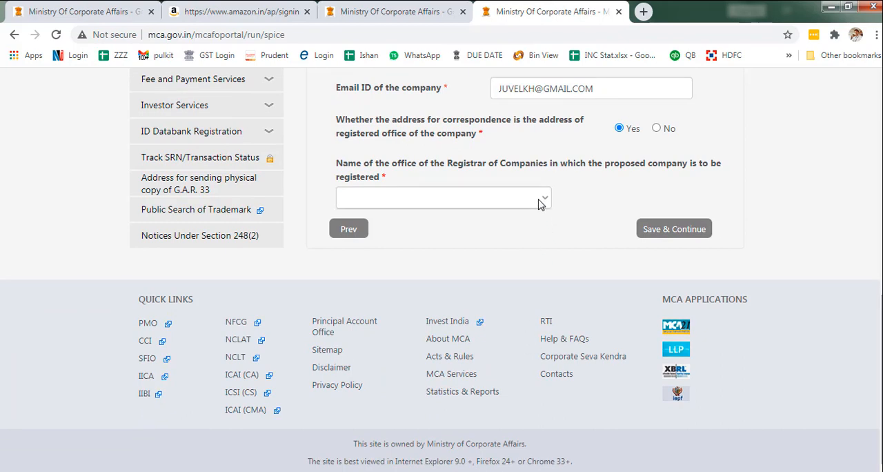
{"action": "left_click", "coordinate": [540, 198]}
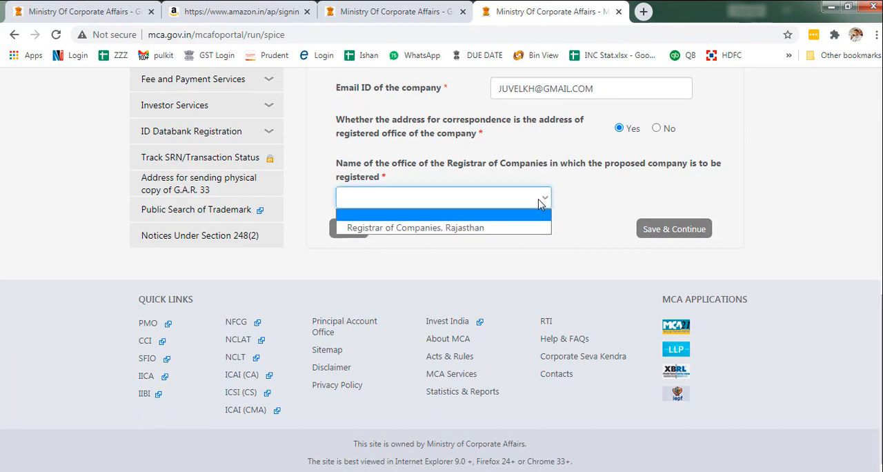
{"action": "left_click", "coordinate": [495, 228]}
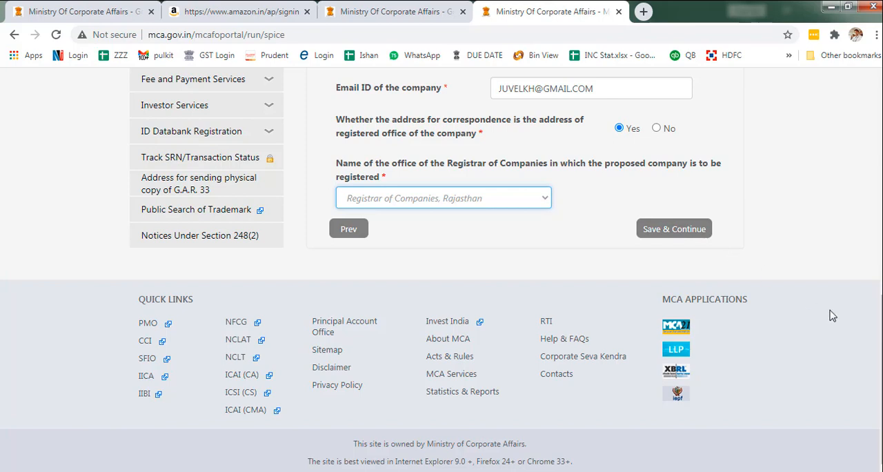
{"action": "left_click", "coordinate": [493, 200]}
{"action": "left_click", "coordinate": [493, 200]}
{"action": "left_click", "coordinate": [658, 237]}
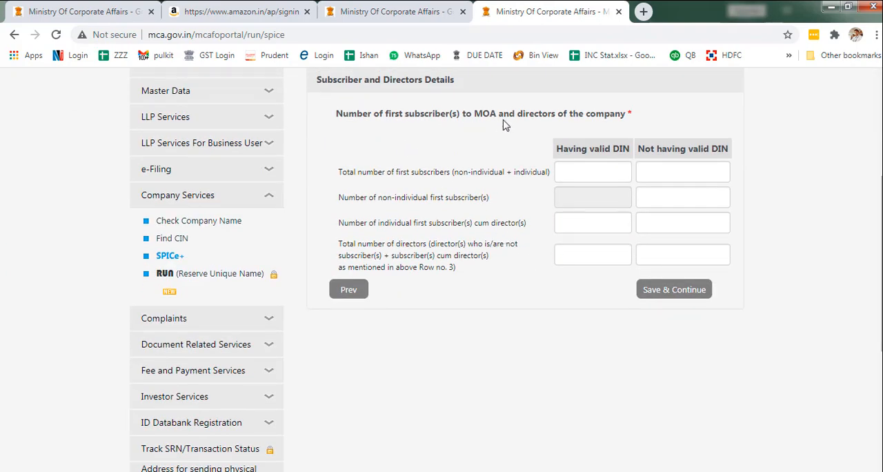
- After consulting Company - Checklist.xlsx in Excel, set total first subscribers to 2 with valid DIN and 5 without, and non-individual subscribers to 0
{"action": "left_click", "coordinate": [579, 178]}
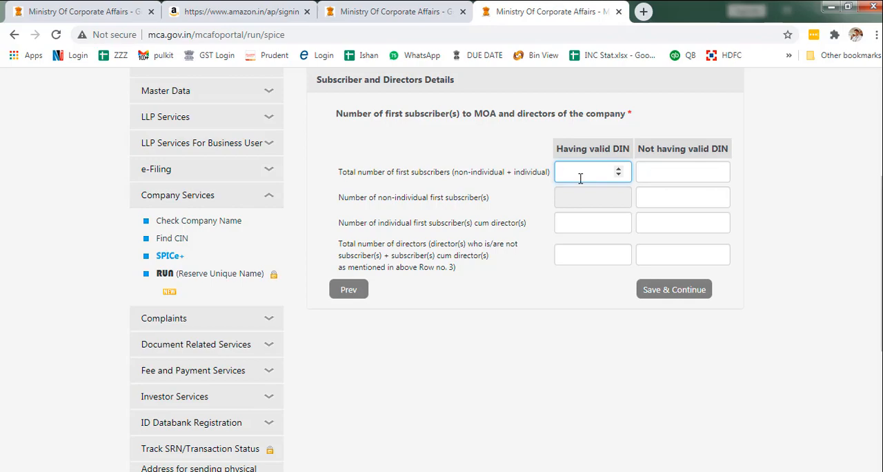
{"action": "key", "text": "alt+Tab"}
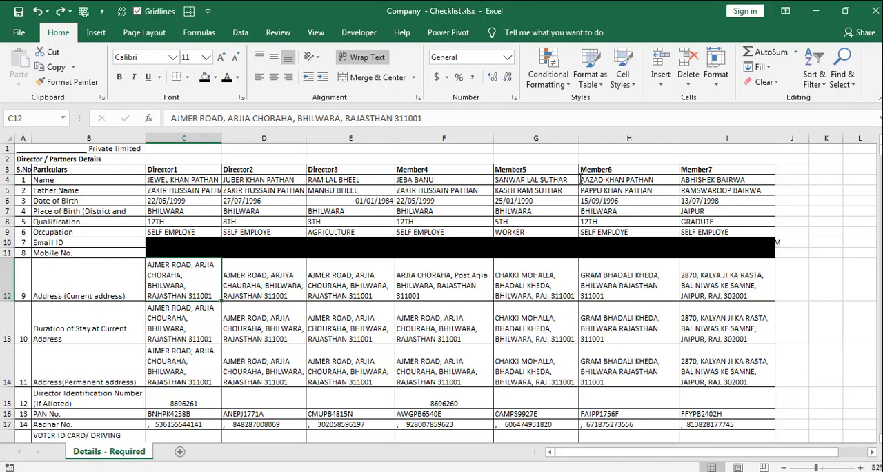
{"action": "key", "text": "alt+Tab"}
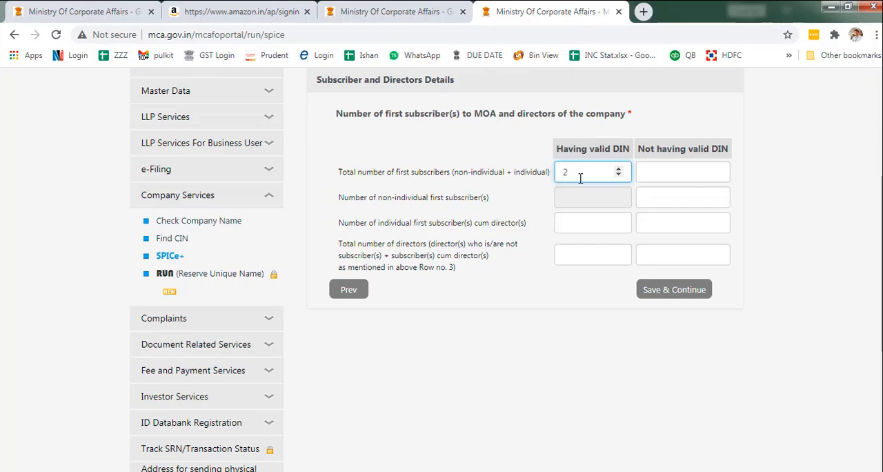
{"action": "key", "text": "Tab"}
{"action": "type", "text": "5"}
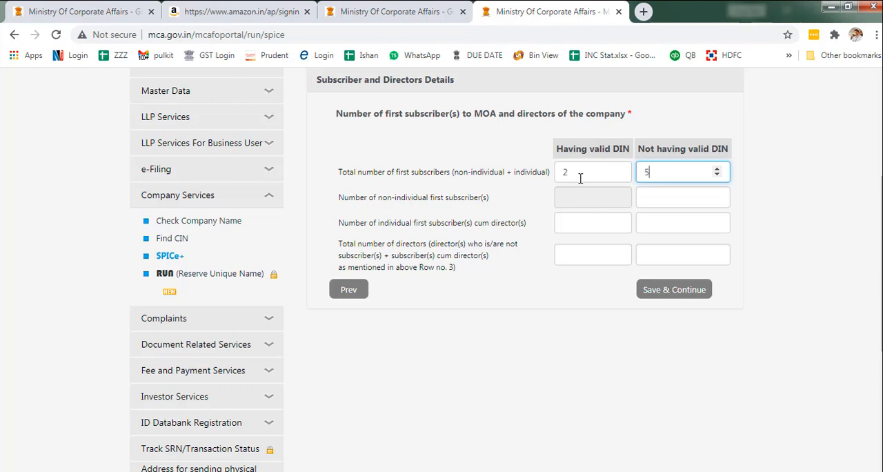
{"action": "left_click", "coordinate": [580, 177]}
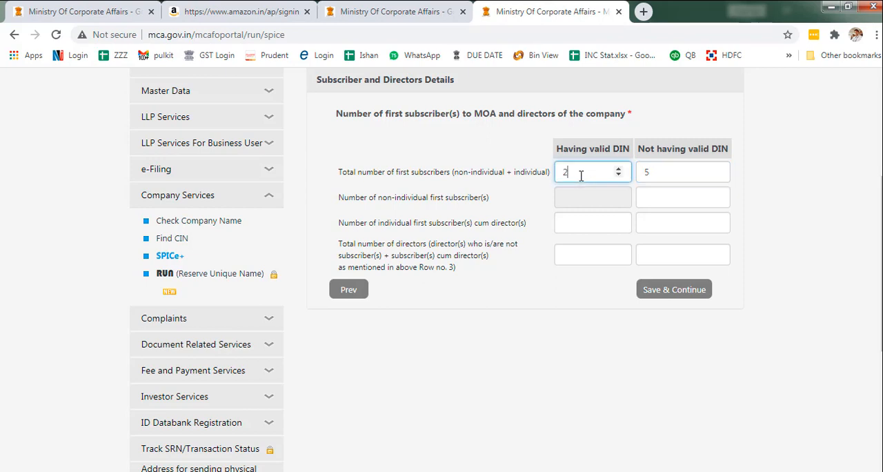
{"action": "left_click", "coordinate": [672, 175]}
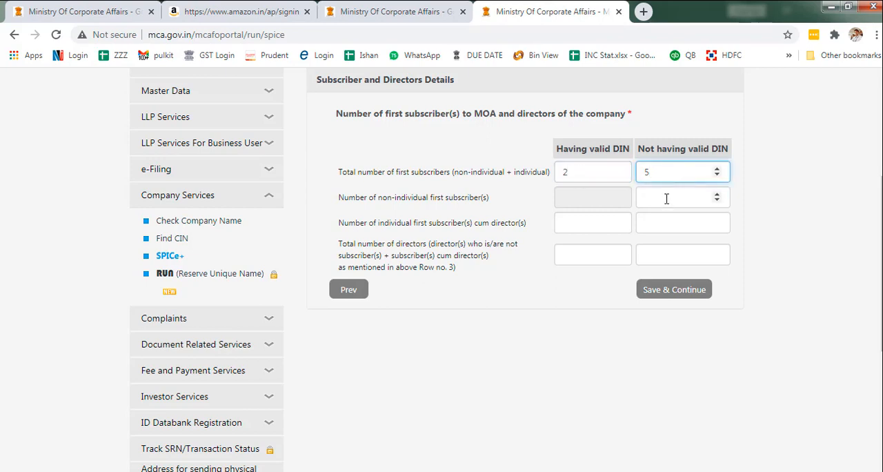
{"action": "left_click", "coordinate": [666, 197]}
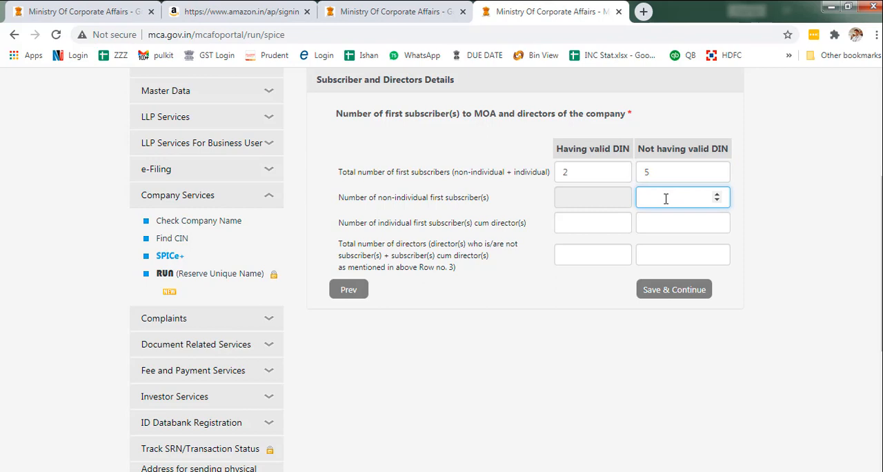
{"action": "type", "text": "0"}
- Set the number of individual first subscribers cum directors to 2 with valid DIN and 1 without
{"action": "left_click", "coordinate": [572, 225]}
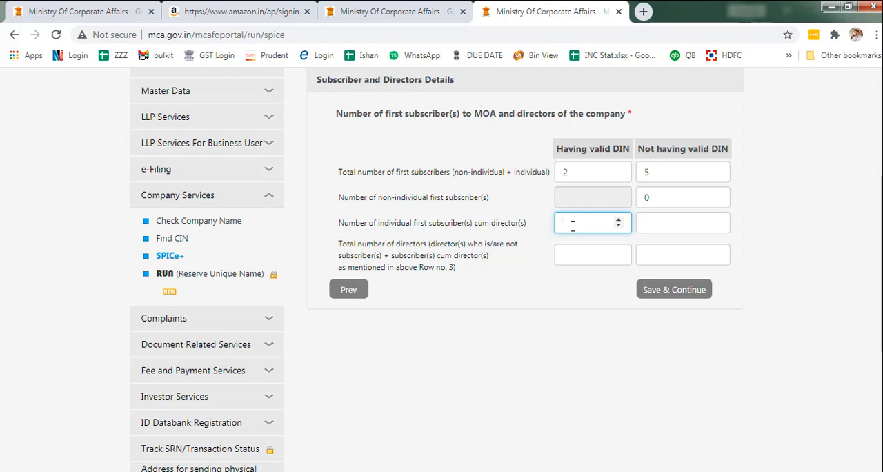
{"action": "type", "text": "2"}
{"action": "key", "text": "Tab"}
{"action": "type", "text": "1"}
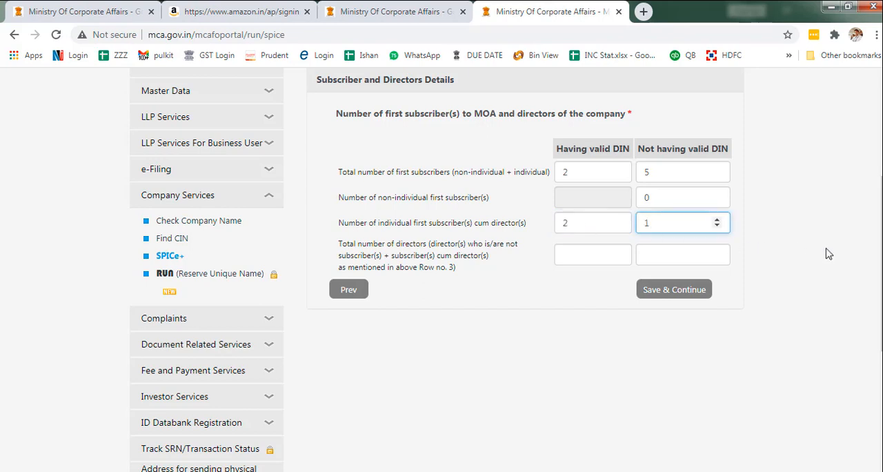
{"action": "scroll", "coordinate": [876, 262], "scroll_direction": "down", "scroll_amount": 1}
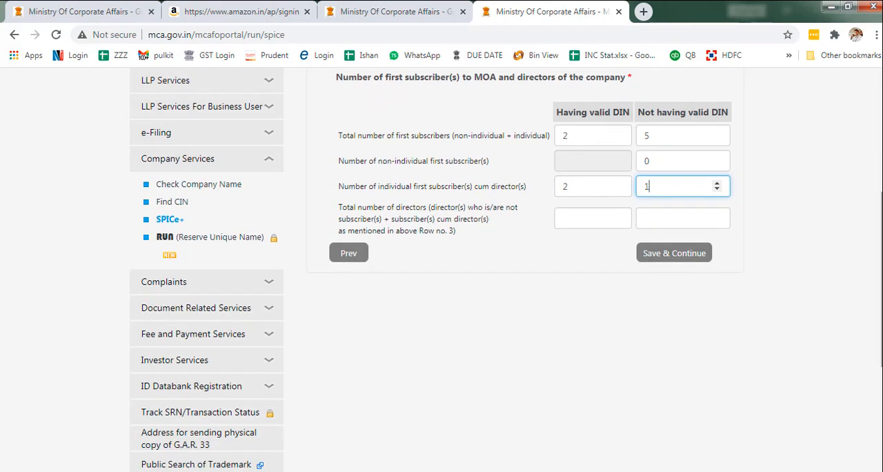
- Set the total number of directors to 2 with valid DIN and 1 without, then save and continue to the subscriber particulars
{"action": "left_click", "coordinate": [605, 217]}
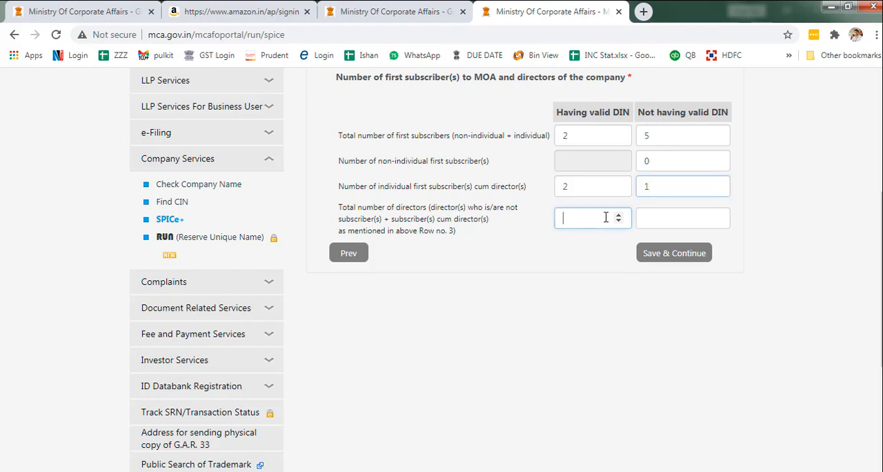
{"action": "type", "text": "2"}
{"action": "left_click", "coordinate": [646, 332]}
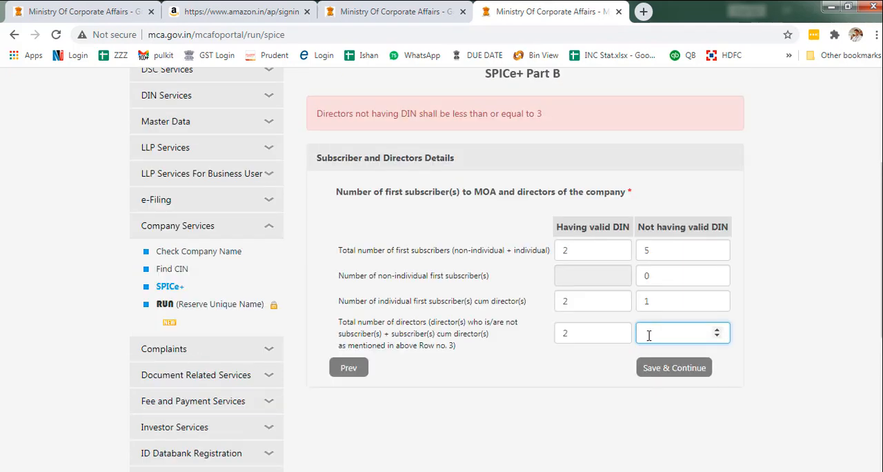
{"action": "type", "text": "1"}
{"action": "left_click", "coordinate": [656, 371]}
- Open the particulars form of the first individual subscriber who is not a director and examine its address, duration-of-stay and share subscription fields
{"action": "scroll", "coordinate": [827, 283], "scroll_direction": "down", "scroll_amount": 4}
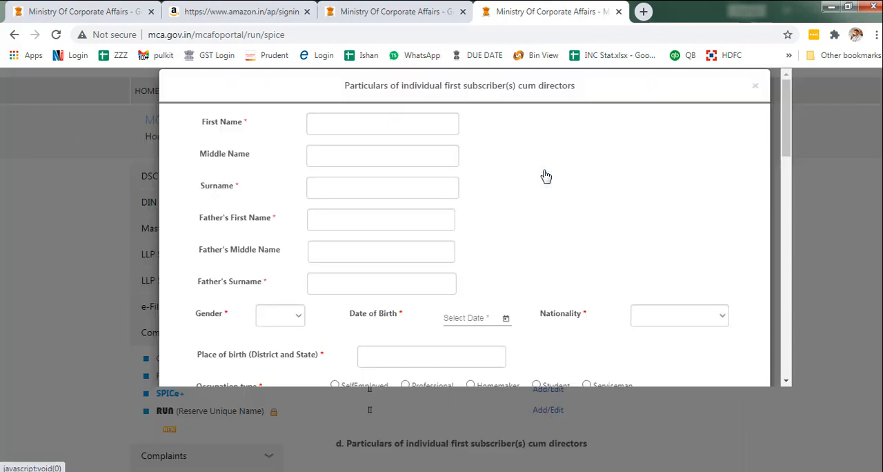
{"action": "left_click", "coordinate": [544, 173]}
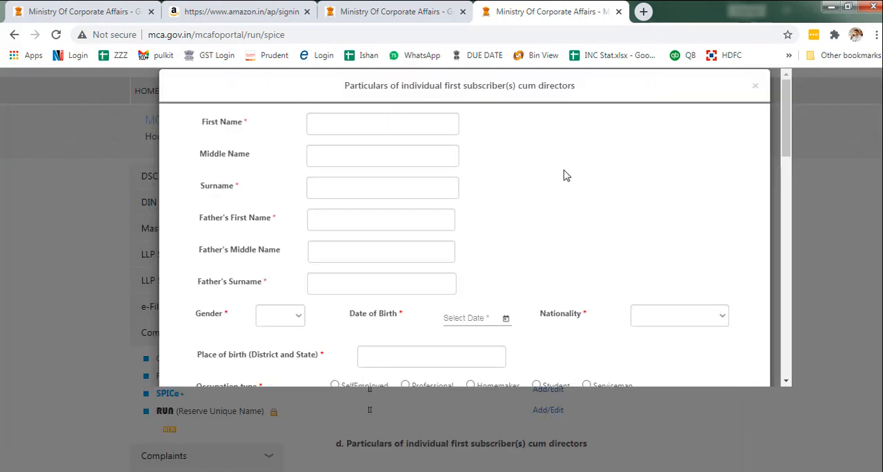
{"action": "left_click_drag", "start_coordinate": [786, 142], "coordinate": [789, 254]}
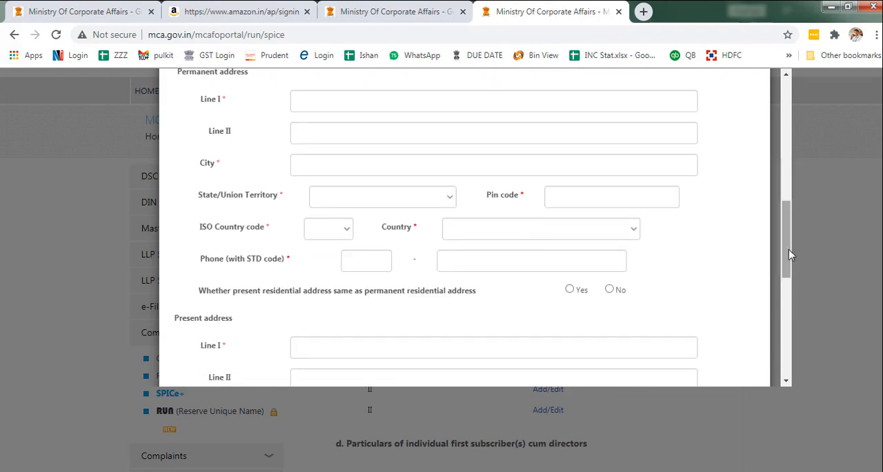
{"action": "left_click_drag", "start_coordinate": [789, 252], "coordinate": [787, 326]}
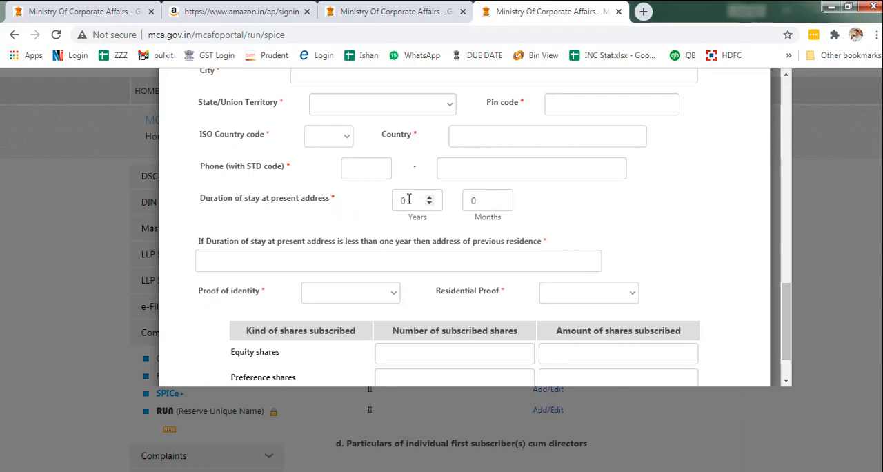
{"action": "left_click_drag", "start_coordinate": [411, 200], "coordinate": [384, 204]}
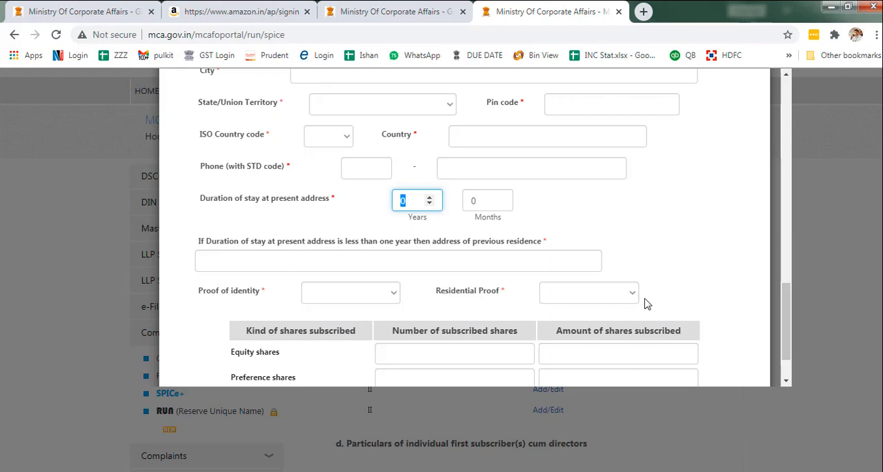
{"action": "left_click_drag", "start_coordinate": [779, 311], "coordinate": [781, 326]}
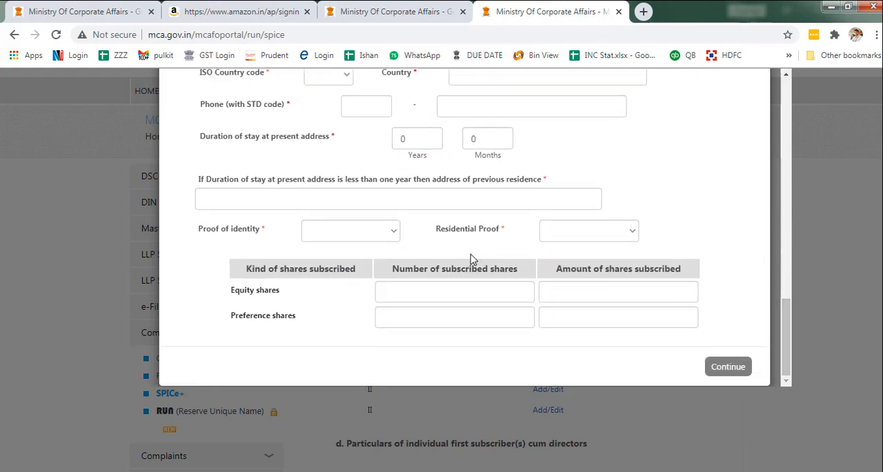
- Review the accepted identity and residential proof options, then choose Voters Identity Card as the subscriber's proof of identity
{"action": "left_click", "coordinate": [384, 235]}
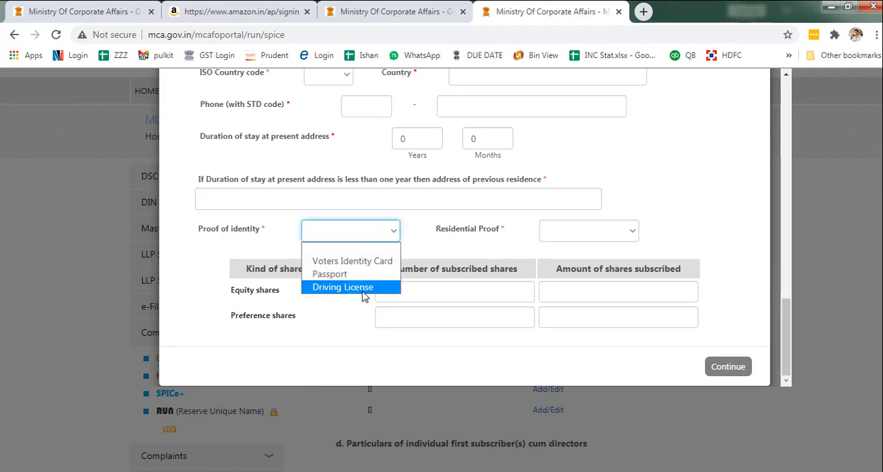
{"action": "left_click", "coordinate": [552, 234]}
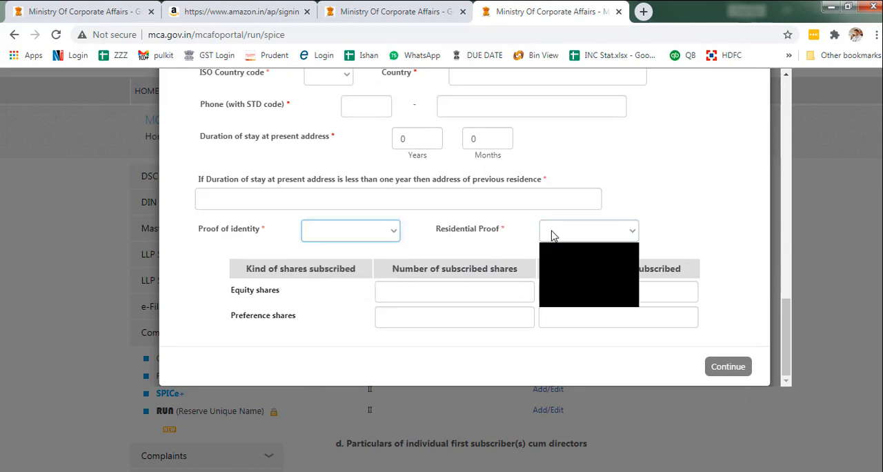
{"action": "left_click", "coordinate": [551, 233]}
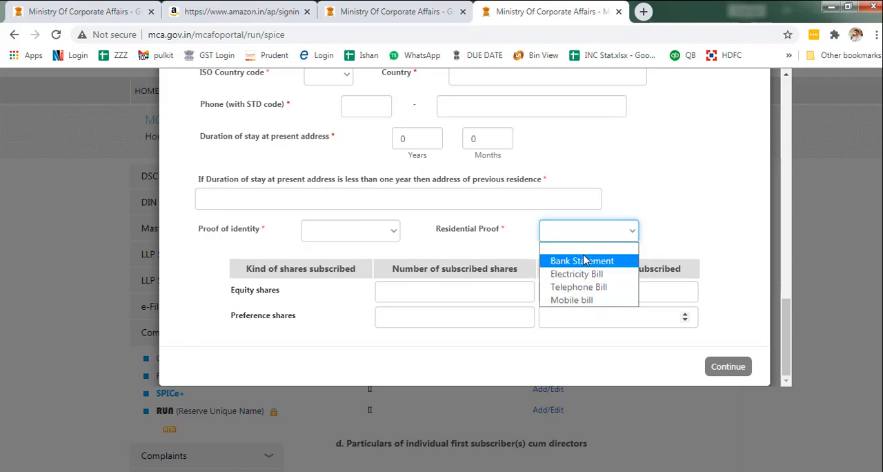
{"action": "left_click", "coordinate": [389, 232]}
{"action": "left_click", "coordinate": [389, 232]}
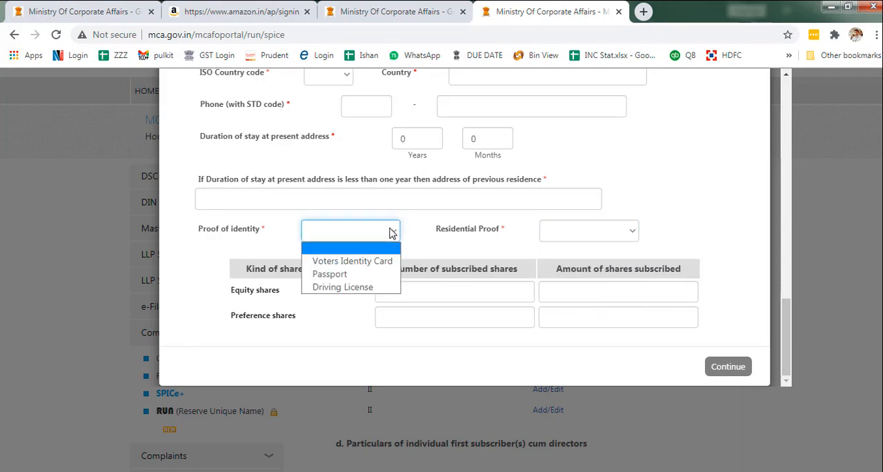
{"action": "left_click", "coordinate": [378, 262]}
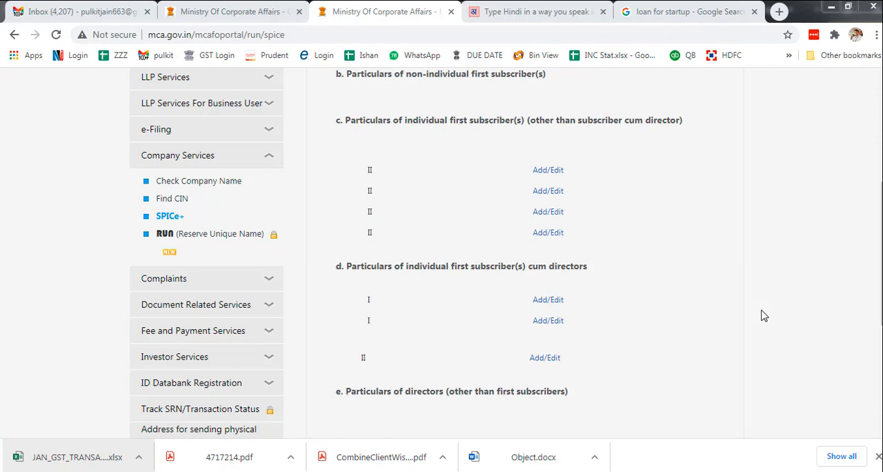
- Check the particulars entered for the first two individual subscribers, then save the subscriber and director details and continue to stamp duty
{"action": "left_click", "coordinate": [552, 174]}
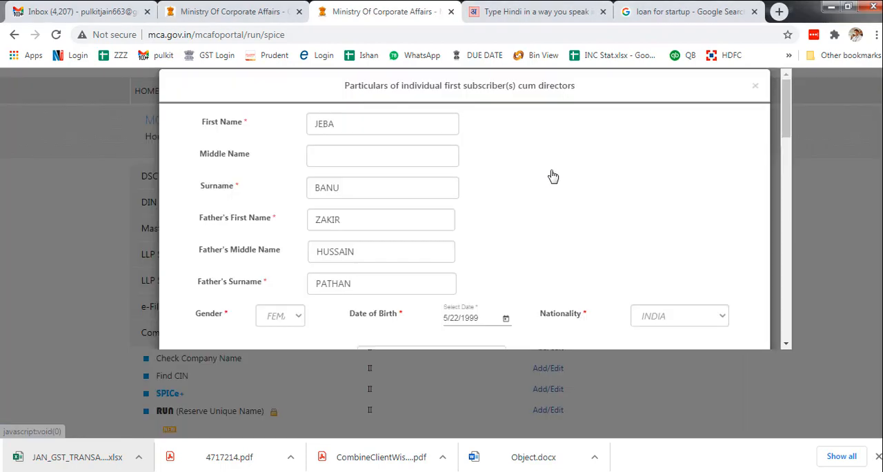
{"action": "left_click", "coordinate": [754, 86]}
{"action": "left_click", "coordinate": [549, 369]}
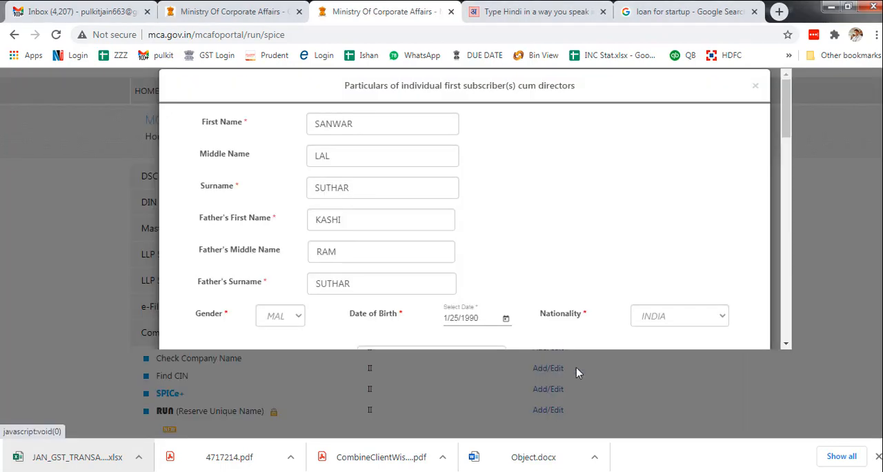
{"action": "left_click", "coordinate": [754, 85]}
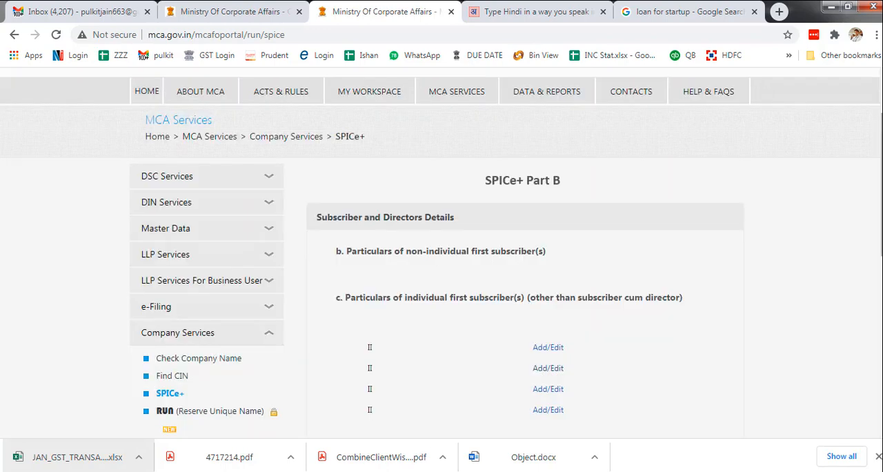
{"action": "scroll", "coordinate": [441, 248], "scroll_direction": "down", "scroll_amount": 3}
{"action": "left_click", "coordinate": [670, 380]}
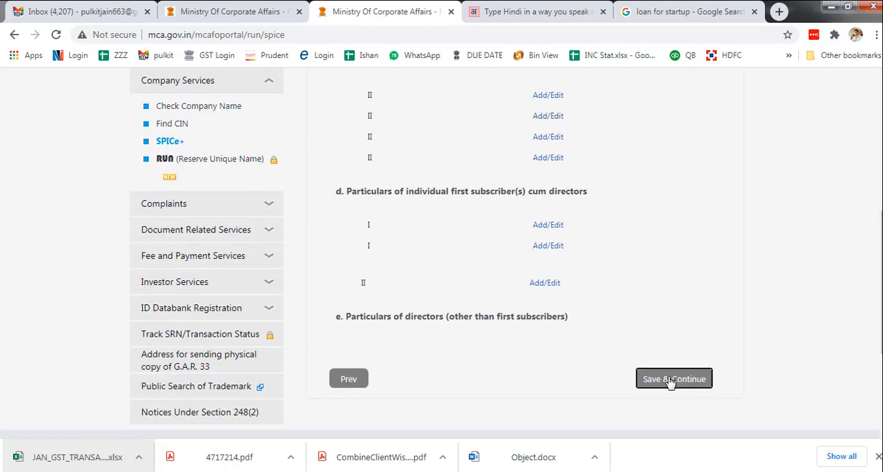
- Prefill the stamp duty details for Rajasthan and review the amounts for the form, Memorandum and Articles of Association
{"action": "left_click_drag", "start_coordinate": [881, 162], "coordinate": [881, 218]}
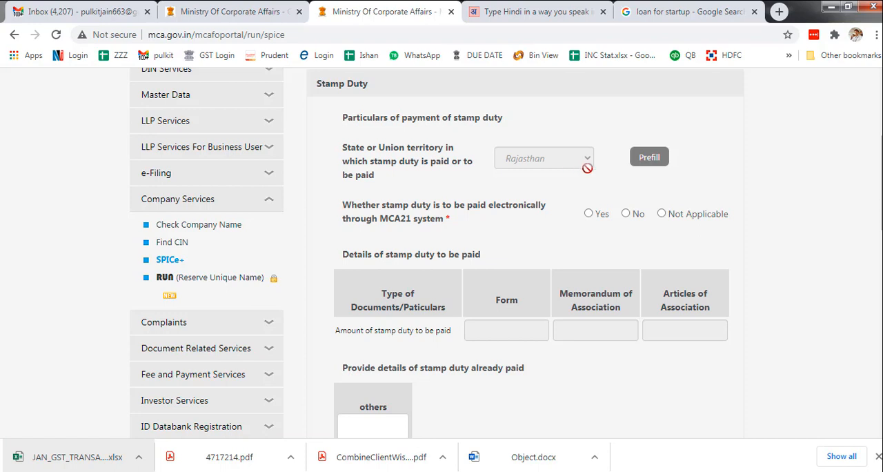
{"action": "left_click", "coordinate": [648, 159]}
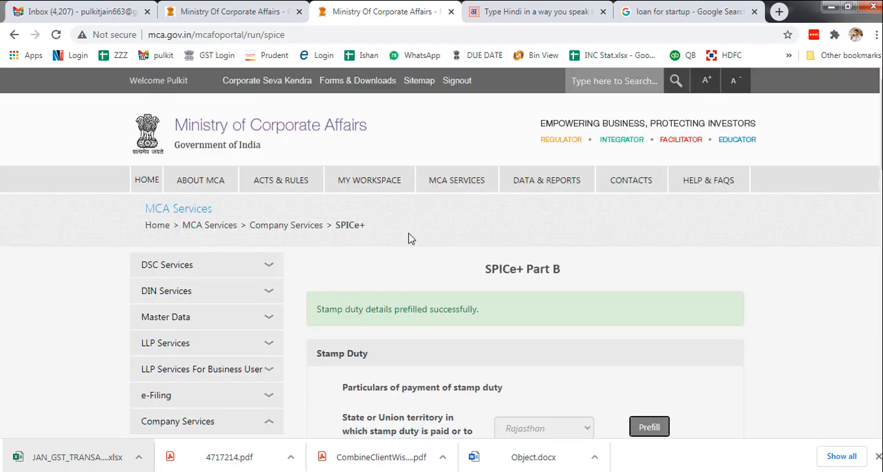
{"action": "scroll", "coordinate": [741, 231], "scroll_direction": "down", "scroll_amount": 5}
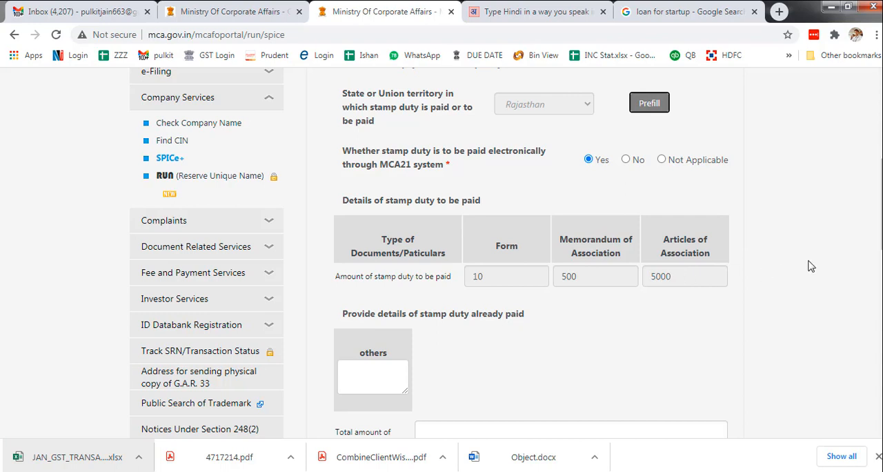
{"action": "scroll", "coordinate": [877, 243], "scroll_direction": "down", "scroll_amount": 2}
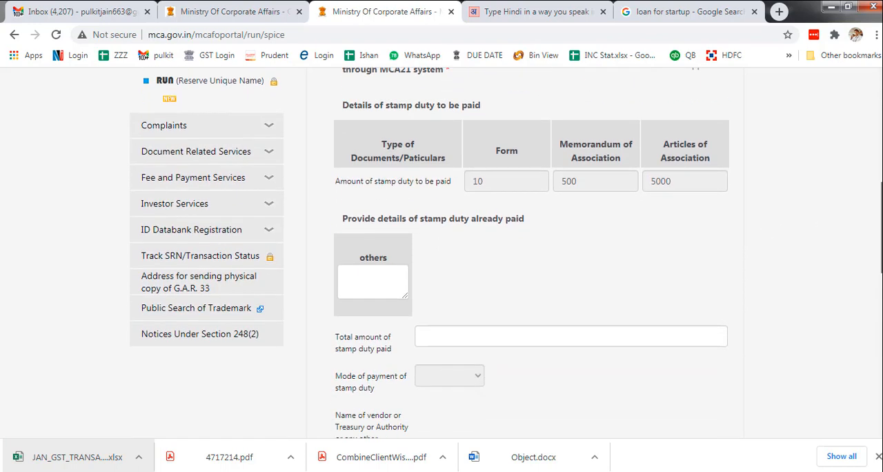
{"action": "left_click_drag", "start_coordinate": [882, 235], "coordinate": [881, 234]}
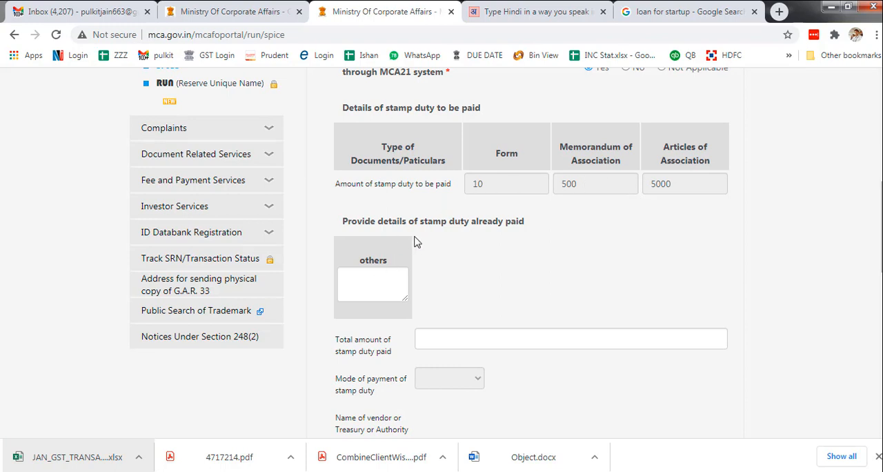
- Enter 0 for other stamp duty already paid and 0 as the total paid, then save and continue to the PAN/TAN information
{"action": "left_click", "coordinate": [359, 289]}
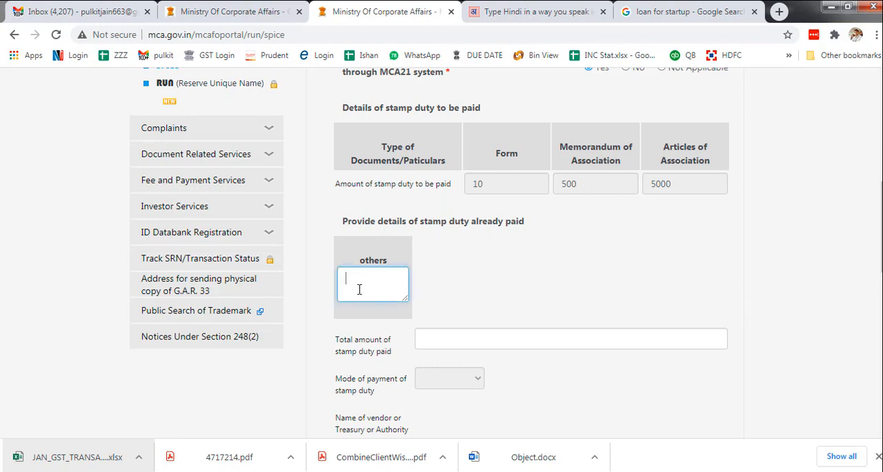
{"action": "type", "text": "0"}
{"action": "key", "text": "Tab"}
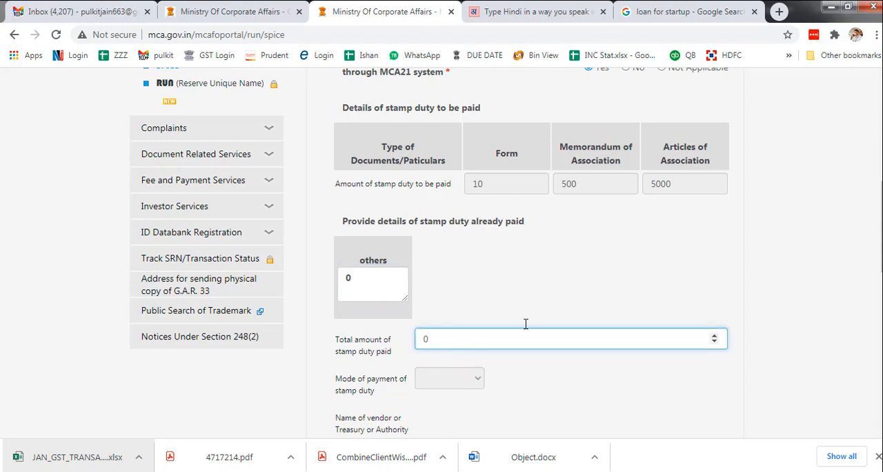
{"action": "scroll", "coordinate": [525, 324], "scroll_direction": "down", "scroll_amount": 6}
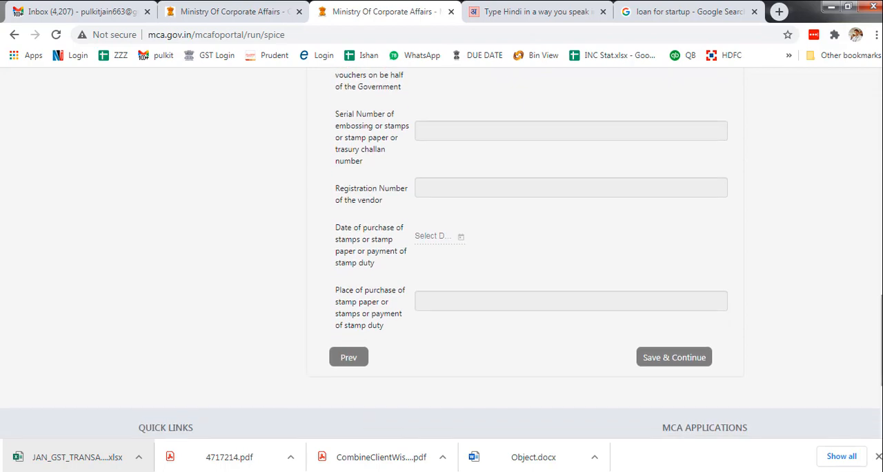
{"action": "left_click", "coordinate": [693, 358]}
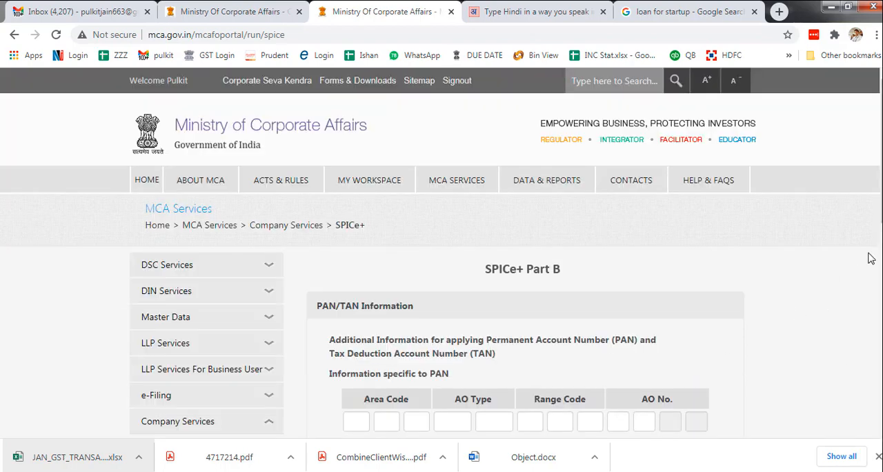
- Open the bookmarked NSDL AO Code search in a new browser tab for the PAN/TAN codes, postponing the tab-grouping tip
{"action": "left_click_drag", "start_coordinate": [881, 211], "coordinate": [881, 267]}
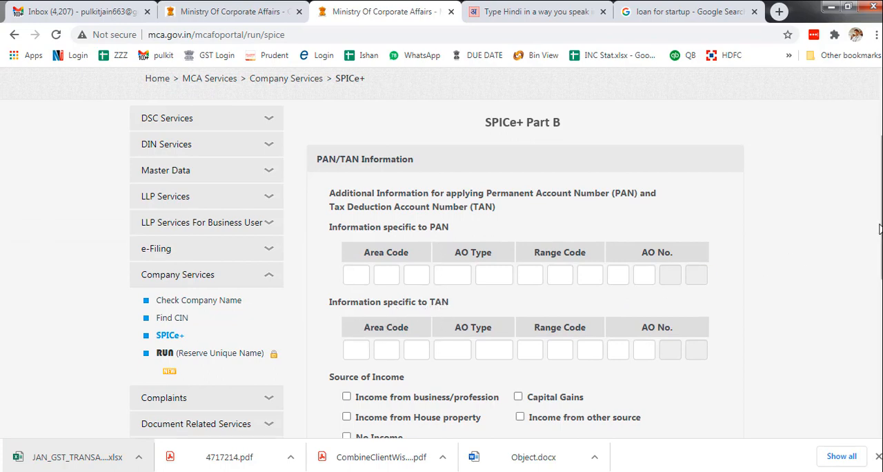
{"action": "left_click", "coordinate": [779, 12]}
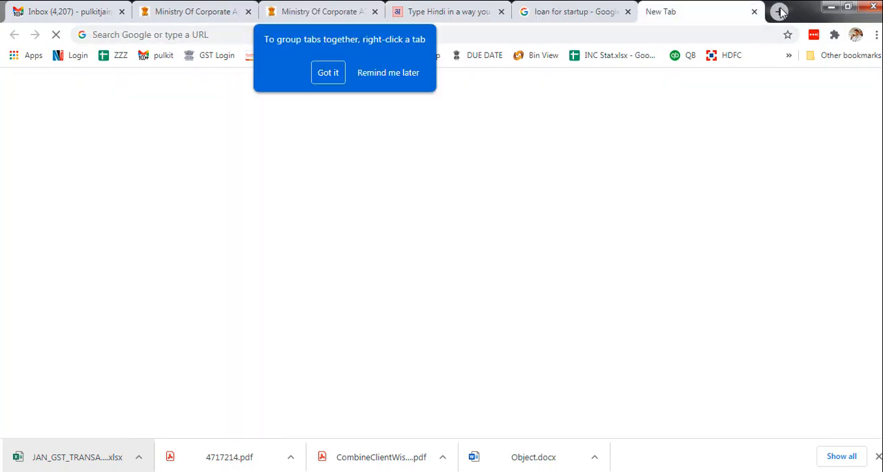
{"action": "left_click", "coordinate": [788, 55]}
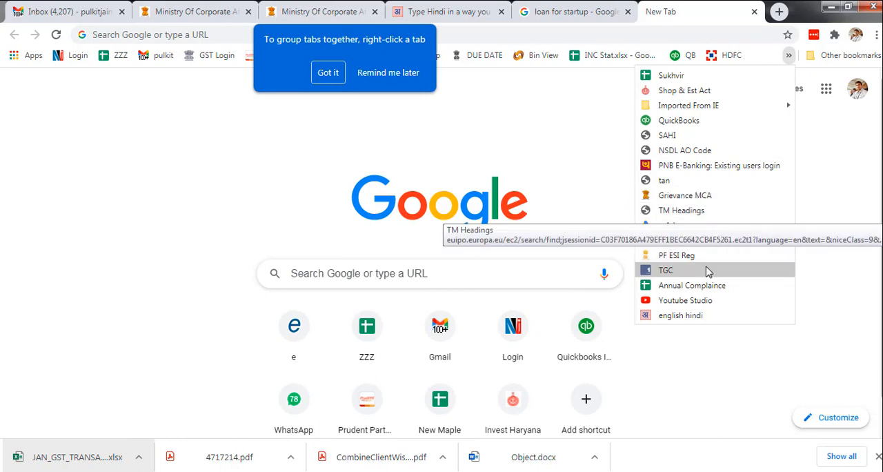
{"action": "left_click", "coordinate": [683, 151]}
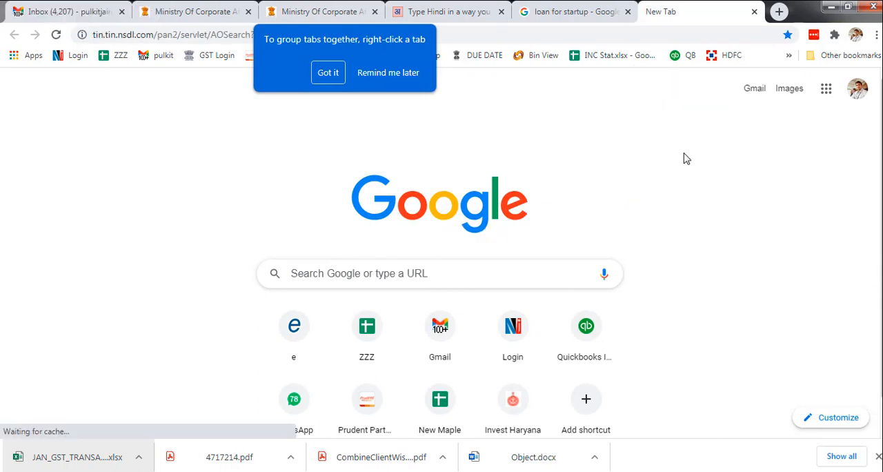
{"action": "left_click", "coordinate": [381, 73]}
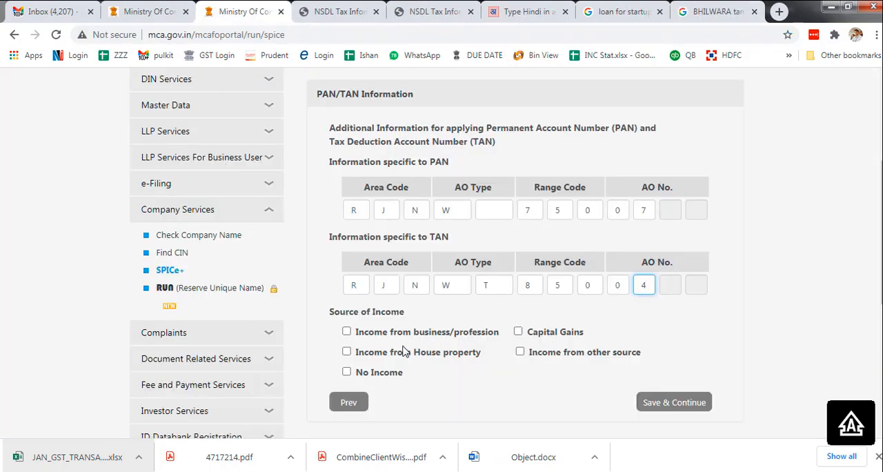
- Select income from business/profession with business codes 2 and 0, then save the PAN/TAN information and continue to the attachments
{"action": "left_click", "coordinate": [346, 332]}
{"action": "scroll", "coordinate": [403, 368], "scroll_direction": "down", "scroll_amount": 1}
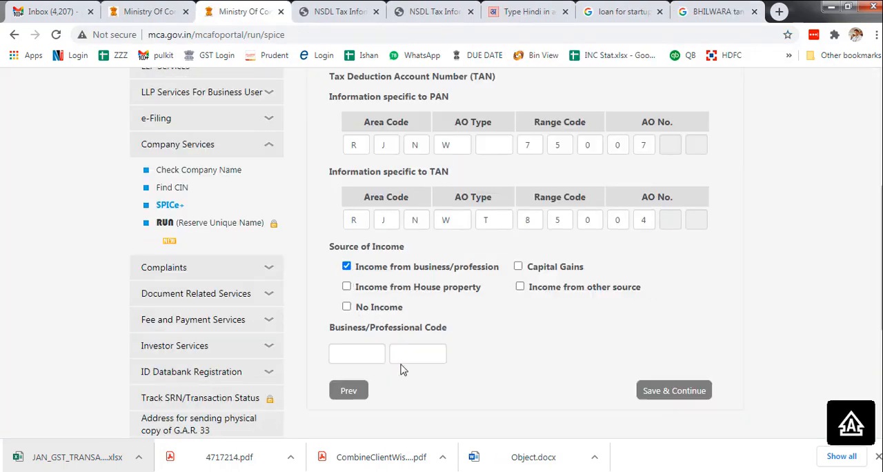
{"action": "left_click", "coordinate": [370, 354]}
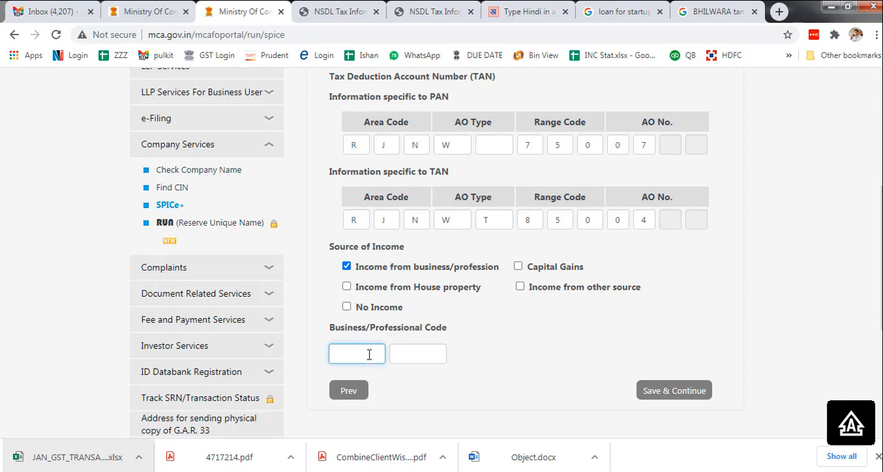
{"action": "key", "text": "Tab"}
{"action": "left_click", "coordinate": [368, 354]}
{"action": "type", "text": "2"}
{"action": "key", "text": "Tab"}
{"action": "type", "text": "0"}
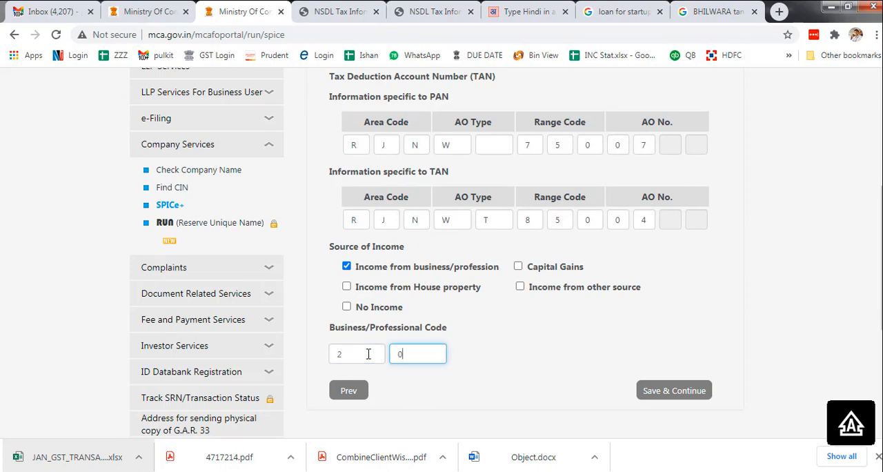
{"action": "left_click", "coordinate": [667, 391]}
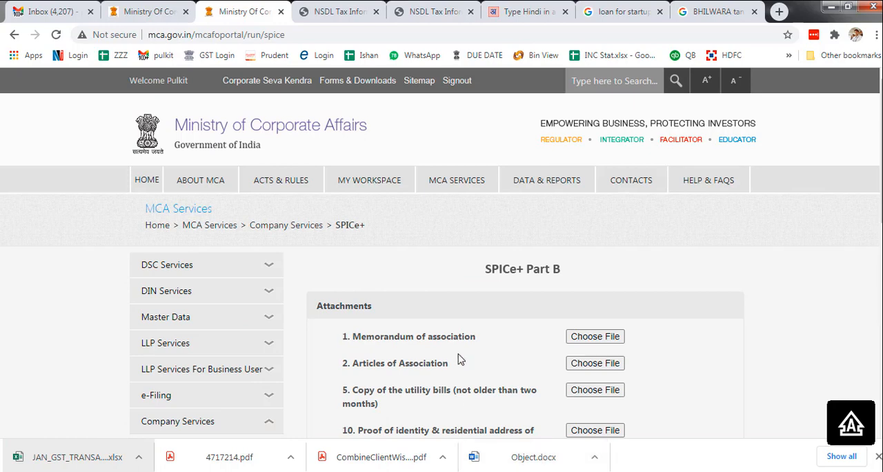
- Attach eLECREVISED.pdf as utility bill, Subscribers_compressed.pdf, Reviseddocs.pdf as applicant proof and DIR2_Declarationfinal.pdf as optional attachment, then save and continue
{"action": "scroll", "coordinate": [459, 359], "scroll_direction": "down", "scroll_amount": 2}
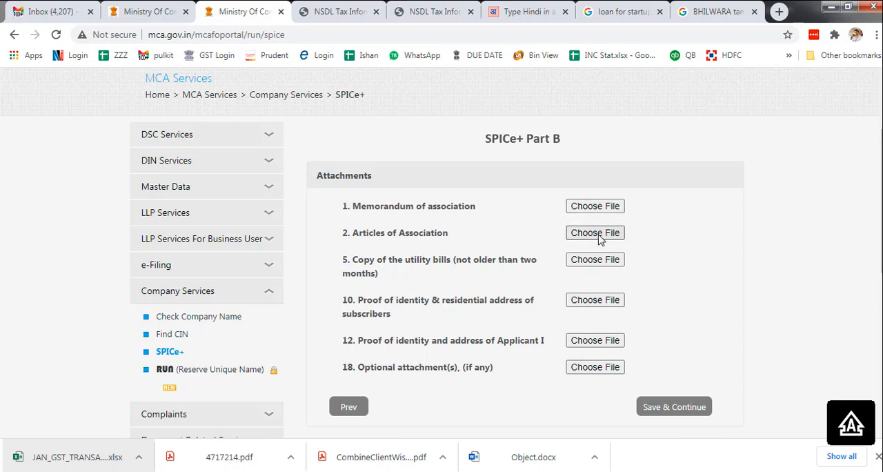
{"action": "scroll", "coordinate": [407, 278], "scroll_direction": "down", "scroll_amount": 1}
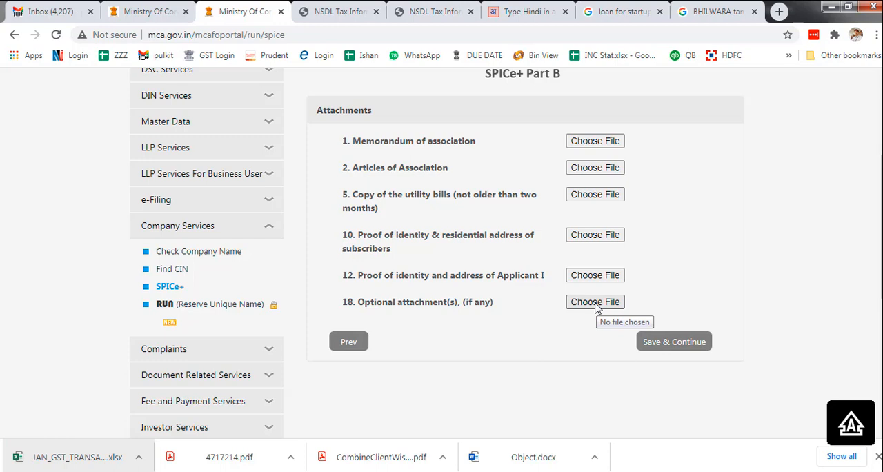
{"action": "scroll", "coordinate": [676, 369], "scroll_direction": "up", "scroll_amount": 1}
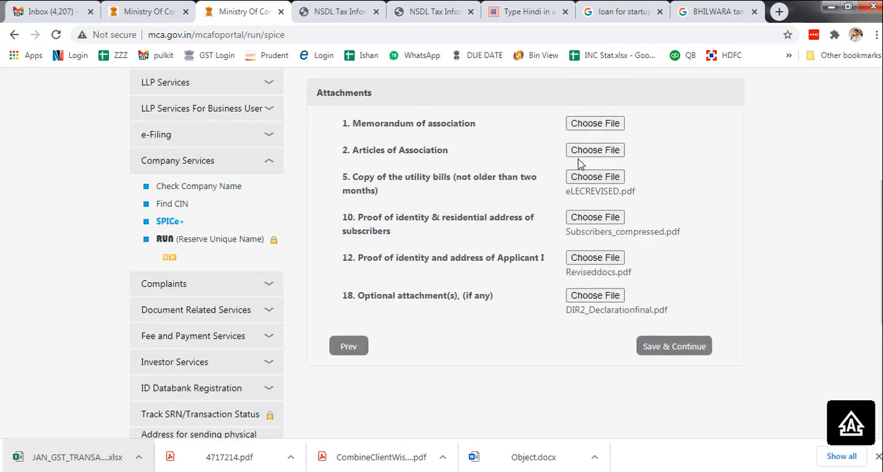
{"action": "left_click", "coordinate": [668, 351]}
- Accept the first six declarations, from conformity of the proposed name through responsibility for consequences under section 4
{"action": "scroll", "coordinate": [527, 389], "scroll_direction": "down", "scroll_amount": 3}
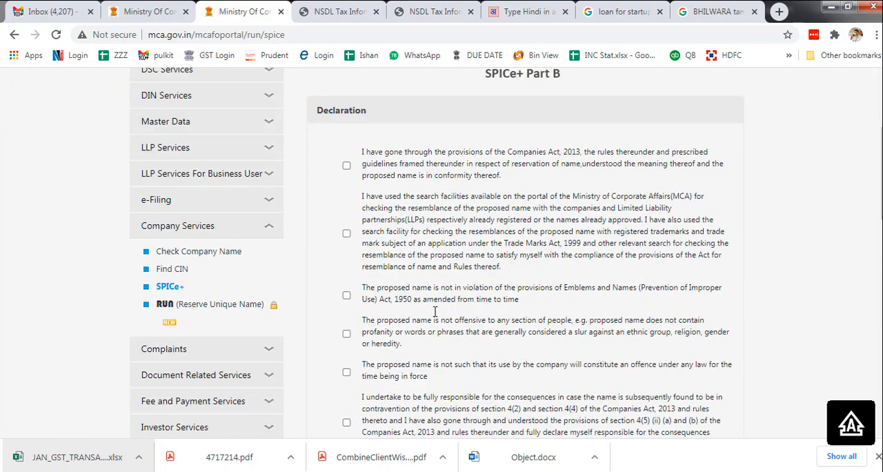
{"action": "left_click", "coordinate": [346, 165]}
{"action": "left_click", "coordinate": [346, 233]}
{"action": "left_click", "coordinate": [346, 295]}
{"action": "left_click", "coordinate": [346, 333]}
{"action": "scroll", "coordinate": [349, 337], "scroll_direction": "down", "scroll_amount": 2}
{"action": "left_click", "coordinate": [346, 242]}
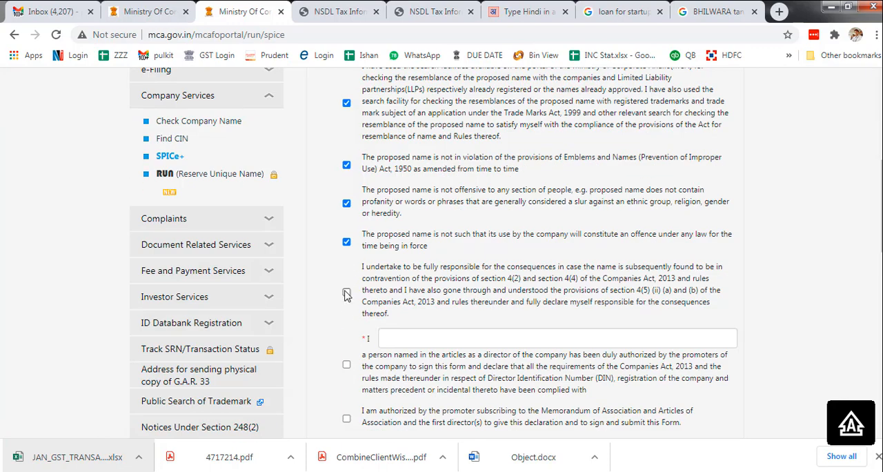
{"action": "left_click", "coordinate": [346, 291]}
- Look up the director in the Company - Checklist workbook and enter the director's full name in the declaration
{"action": "scroll", "coordinate": [362, 321], "scroll_direction": "down", "scroll_amount": 1}
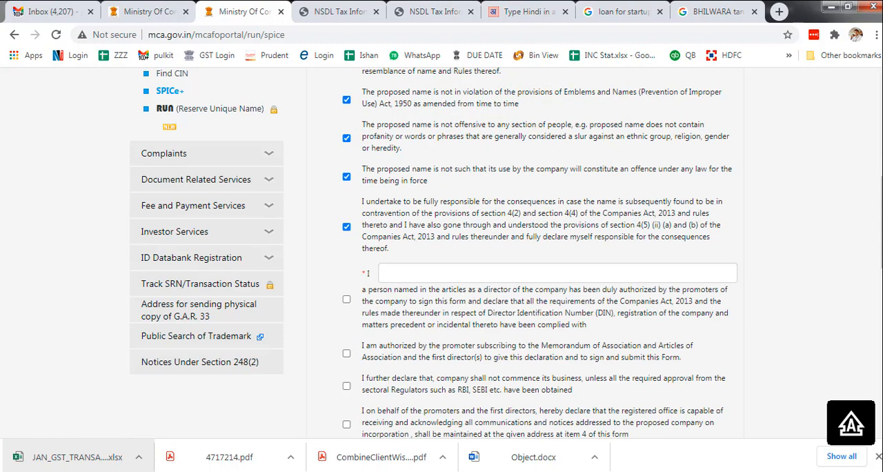
{"action": "right_click", "coordinate": [179, 469]}
{"action": "left_click", "coordinate": [138, 277]}
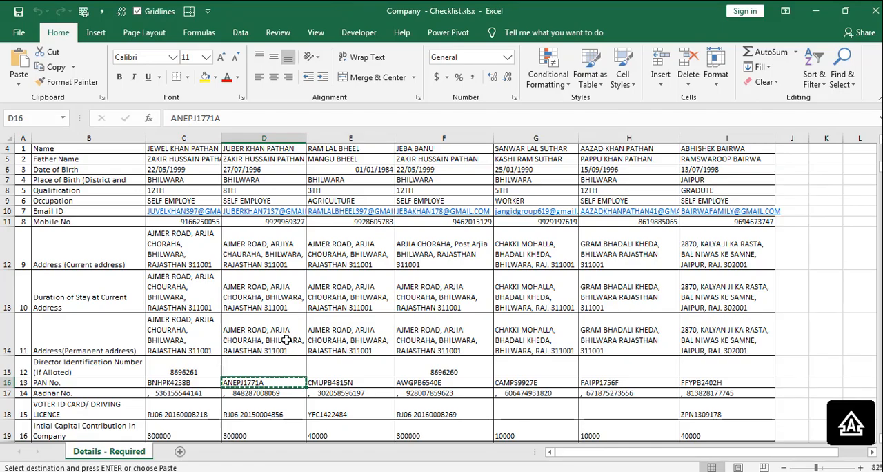
{"action": "key", "text": "alt+Tab"}
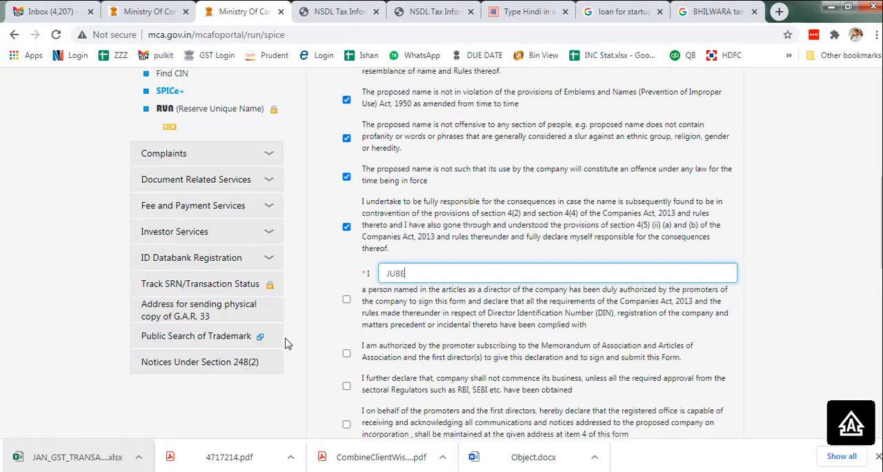
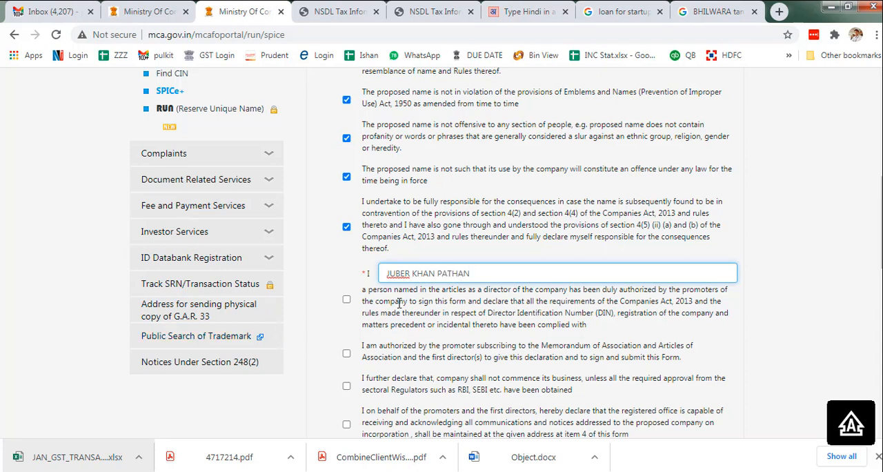
- Accept the next six declarations, from the director's authorization to sign through the confirmation for proposed directors needing DIN allotment
{"action": "left_click", "coordinate": [347, 300]}
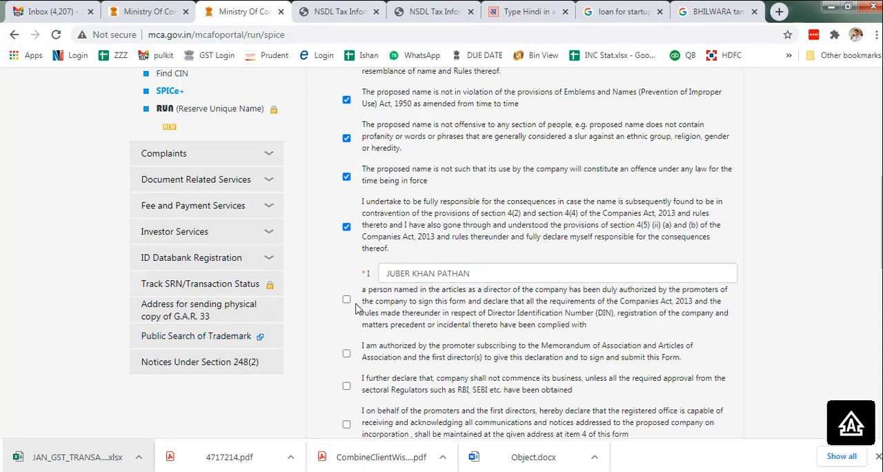
{"action": "left_click", "coordinate": [346, 355]}
{"action": "left_click", "coordinate": [346, 386]}
{"action": "scroll", "coordinate": [348, 396], "scroll_direction": "down", "scroll_amount": 3}
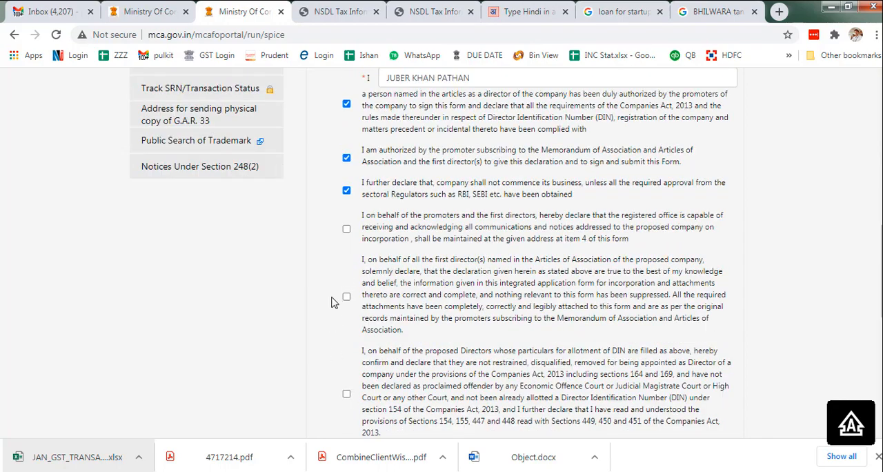
{"action": "left_click", "coordinate": [346, 229]}
{"action": "left_click", "coordinate": [347, 298]}
{"action": "left_click", "coordinate": [346, 394]}
- Enter the certifying professional's full name, choose A and Chartered Accountant, and fill in the membership and certificate of practice numbers
{"action": "scroll", "coordinate": [396, 372], "scroll_direction": "down", "scroll_amount": 4}
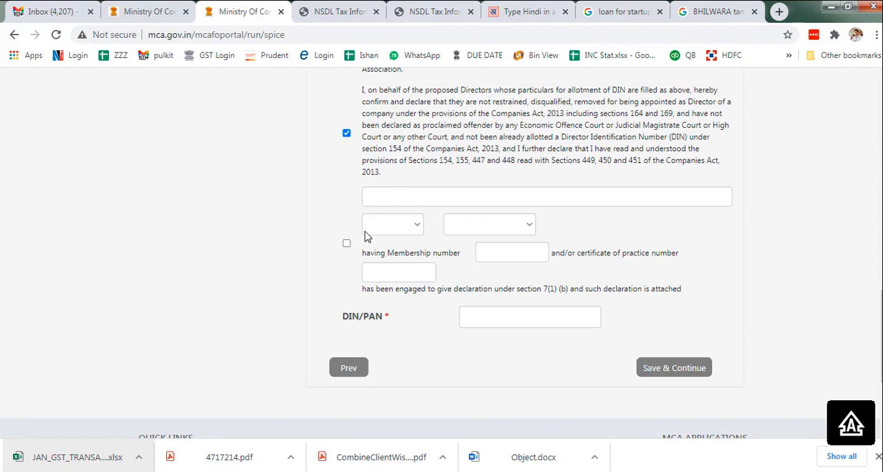
{"action": "left_click", "coordinate": [400, 198]}
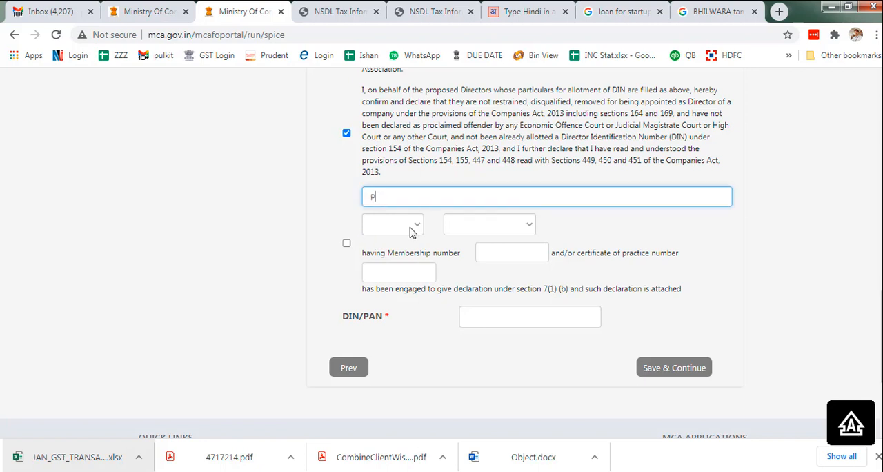
{"action": "left_click", "coordinate": [409, 226]}
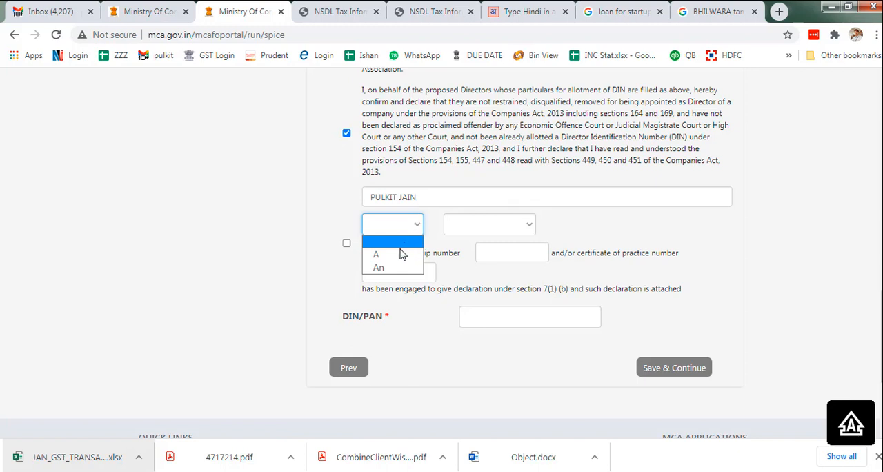
{"action": "left_click", "coordinate": [403, 253]}
{"action": "left_click", "coordinate": [477, 228]}
{"action": "left_click", "coordinate": [485, 259]}
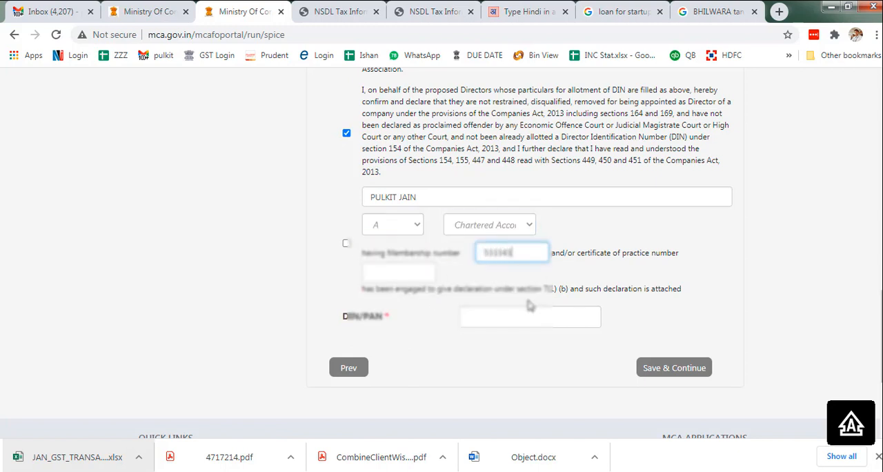
{"action": "key", "text": "Tab"}
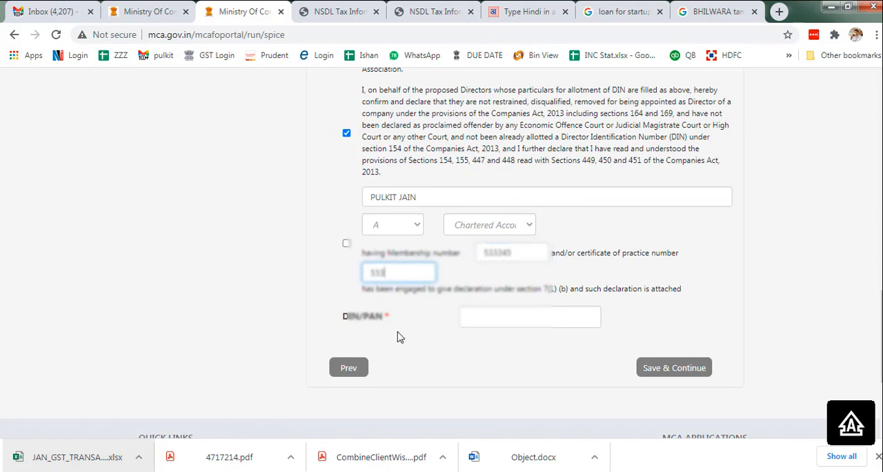
{"action": "key", "text": "Tab"}
- Fill the DIN/PAN field with the director's PAN copied from the Excel checklist and try to save the declaration
{"action": "key", "text": "alt+Tab"}
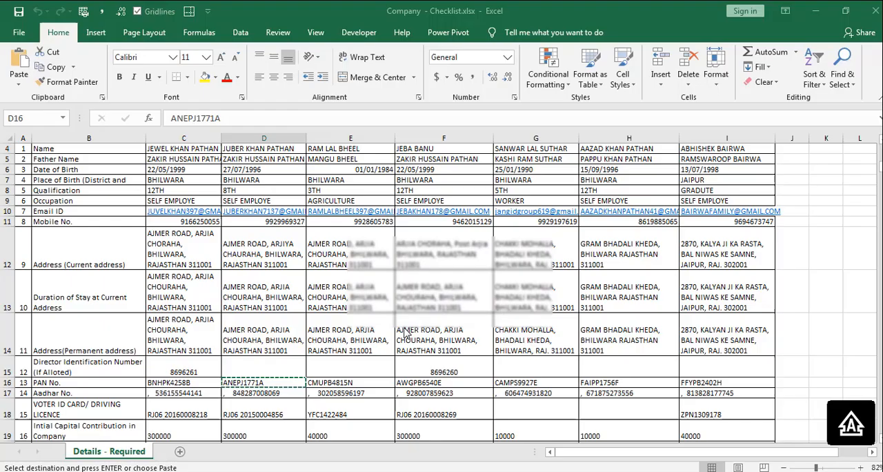
{"action": "key", "text": "alt+Tab"}
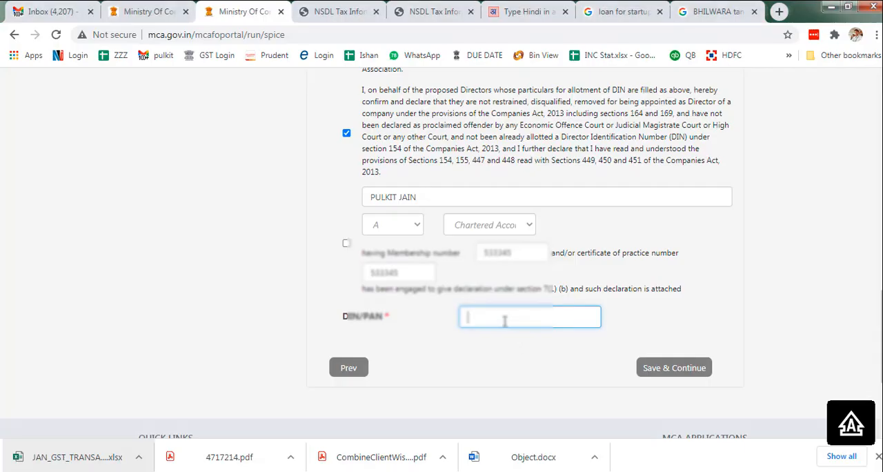
{"action": "left_click", "coordinate": [666, 373]}
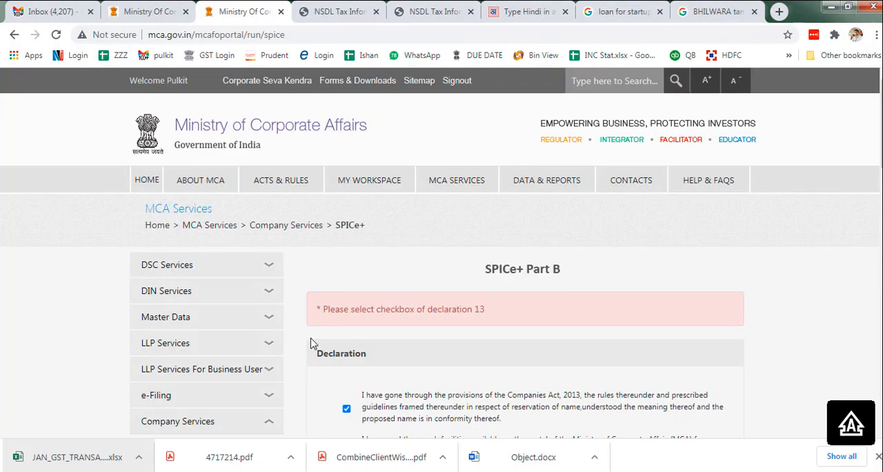
- Accept the declaration about the professional engaged under section 7(1)(b), then save and continue to the professional certification
{"action": "scroll", "coordinate": [362, 314], "scroll_direction": "down", "scroll_amount": 11}
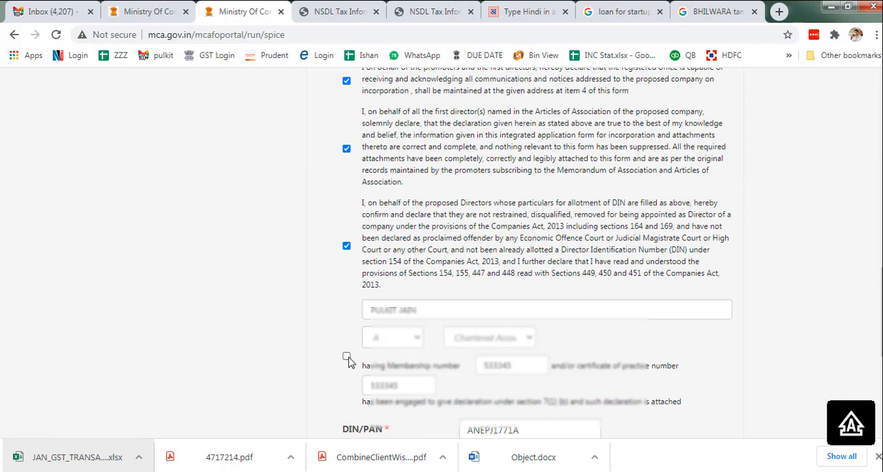
{"action": "left_click", "coordinate": [347, 356]}
{"action": "scroll", "coordinate": [349, 359], "scroll_direction": "down", "scroll_amount": 1}
{"action": "double_click", "coordinate": [511, 371]}
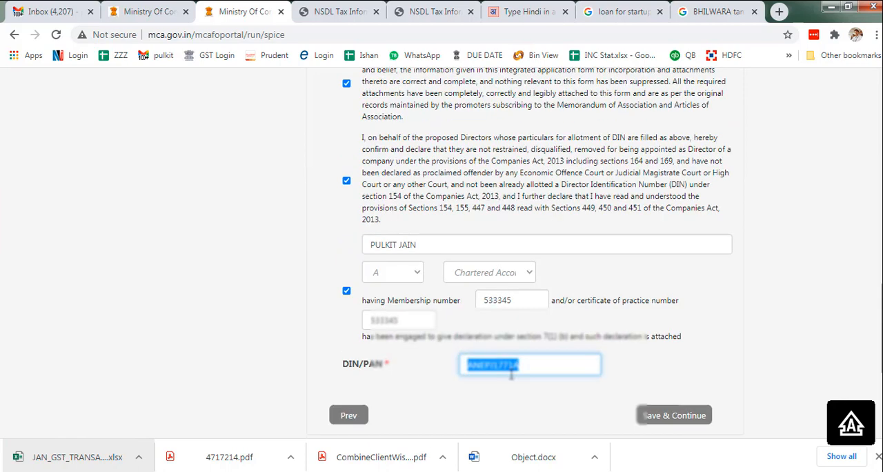
{"action": "left_click", "coordinate": [687, 416]}
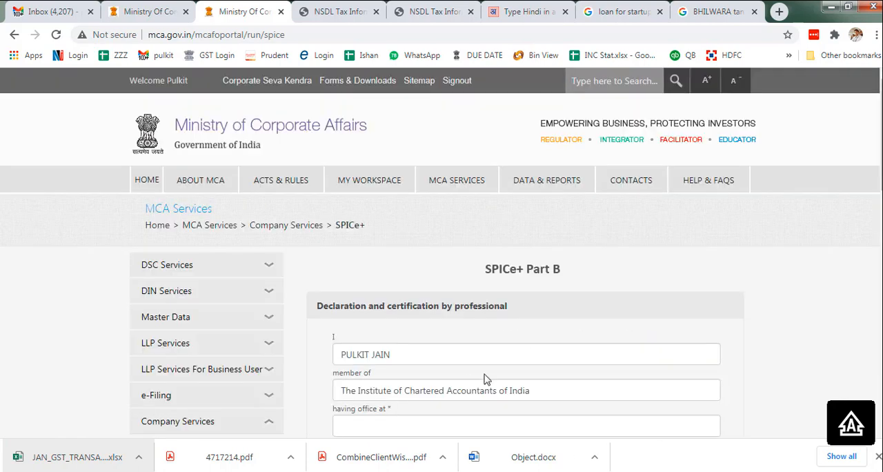
- Enter the professional's office location, mark the membership as Fellow, and run the prescrutiny of Part B
{"action": "scroll", "coordinate": [484, 379], "scroll_direction": "down", "scroll_amount": 3}
{"action": "left_click", "coordinate": [371, 228]}
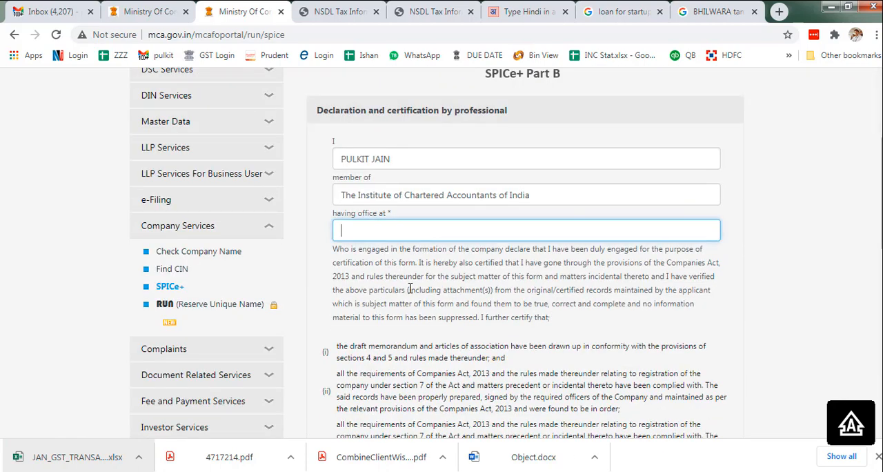
{"action": "type", "text": "AMBALA"}
{"action": "scroll", "coordinate": [435, 303], "scroll_direction": "down", "scroll_amount": 7}
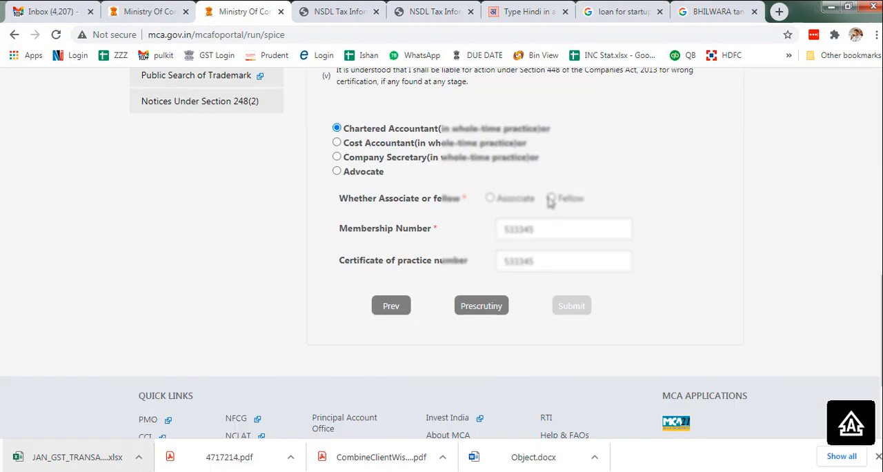
{"action": "left_click", "coordinate": [551, 199]}
{"action": "left_click", "coordinate": [476, 306]}
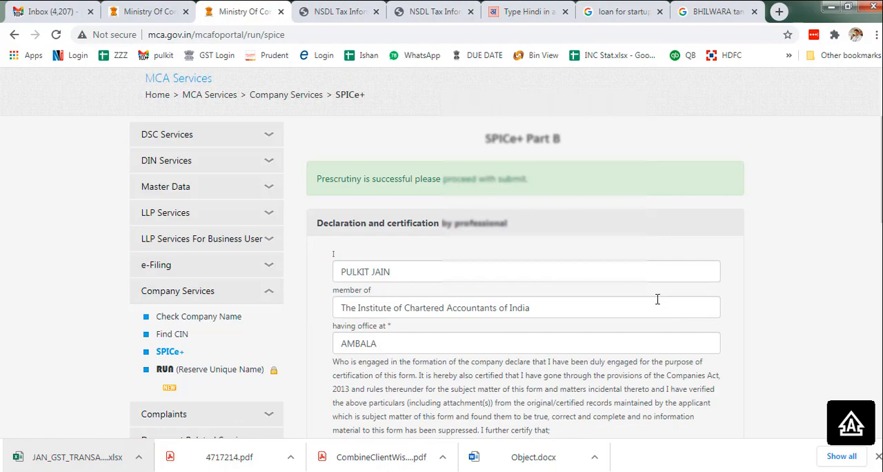
- Submit SPICe+ Part B and dismiss the informational alert
{"action": "scroll", "coordinate": [657, 299], "scroll_direction": "down", "scroll_amount": 10}
{"action": "left_click", "coordinate": [567, 174]}
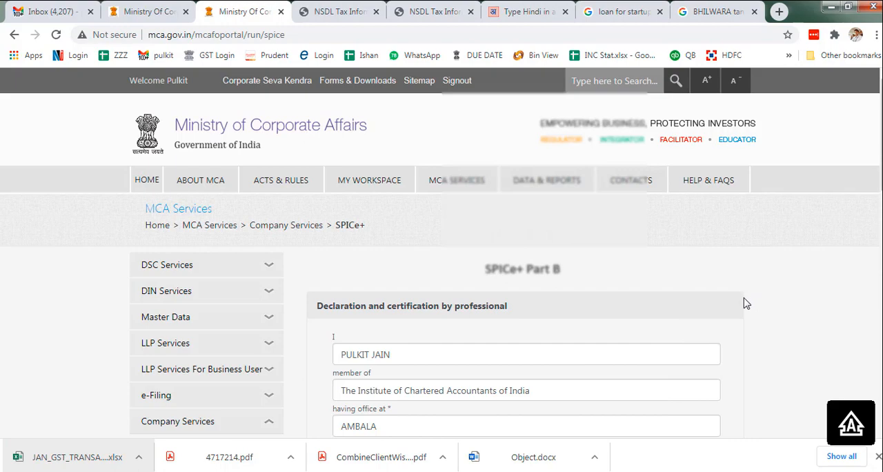
{"action": "scroll", "coordinate": [744, 303], "scroll_direction": "down", "scroll_amount": 6}
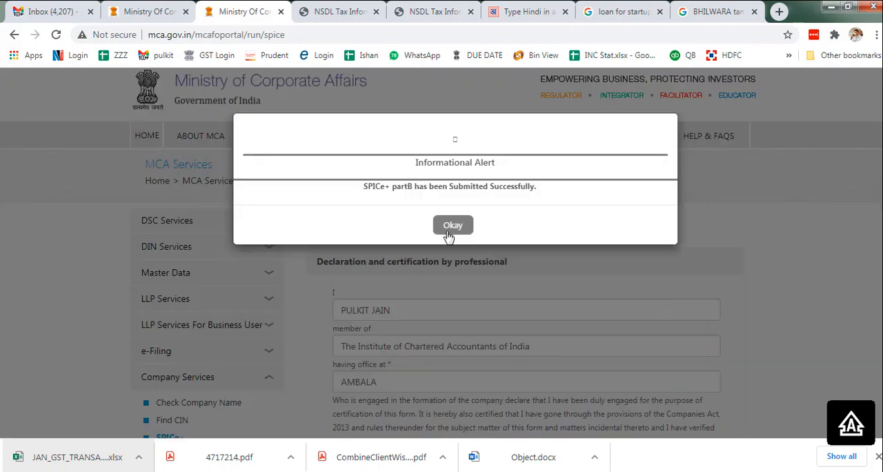
{"action": "left_click", "coordinate": [449, 228]}
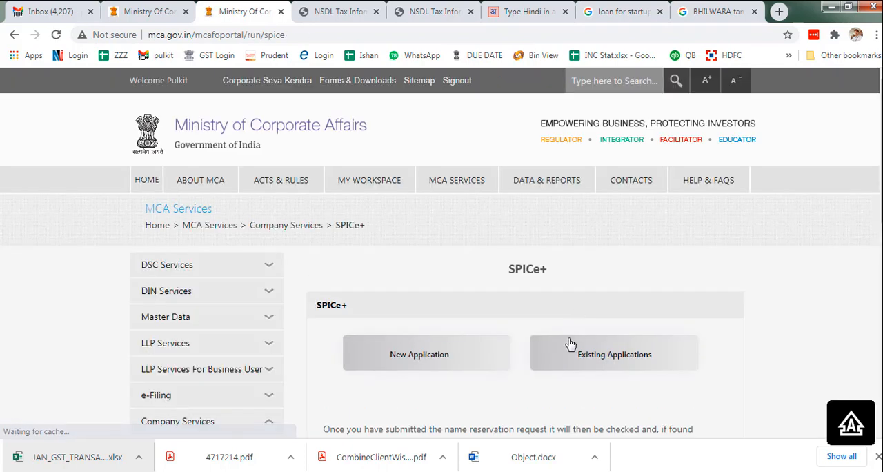
- Open the SARTHIK NIDHI LIMITED application at the head of the existing applications to view its list of forms
{"action": "left_click", "coordinate": [570, 344]}
{"action": "scroll", "coordinate": [613, 343], "scroll_direction": "down", "scroll_amount": 5}
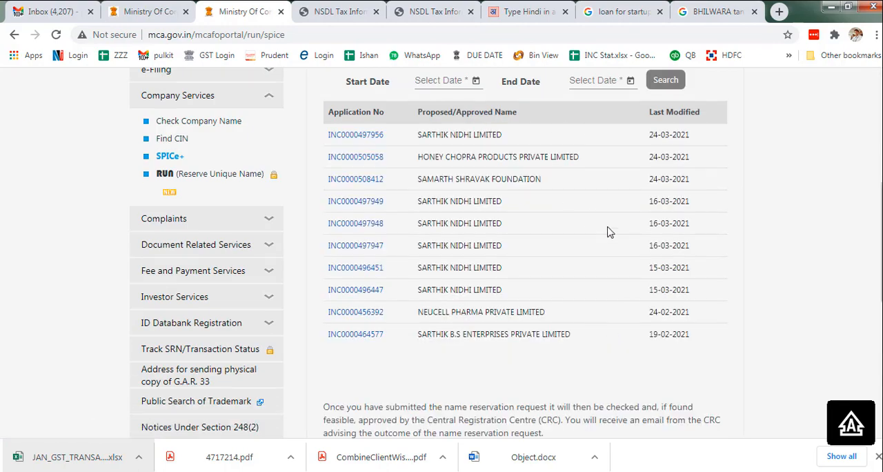
{"action": "left_click", "coordinate": [350, 136]}
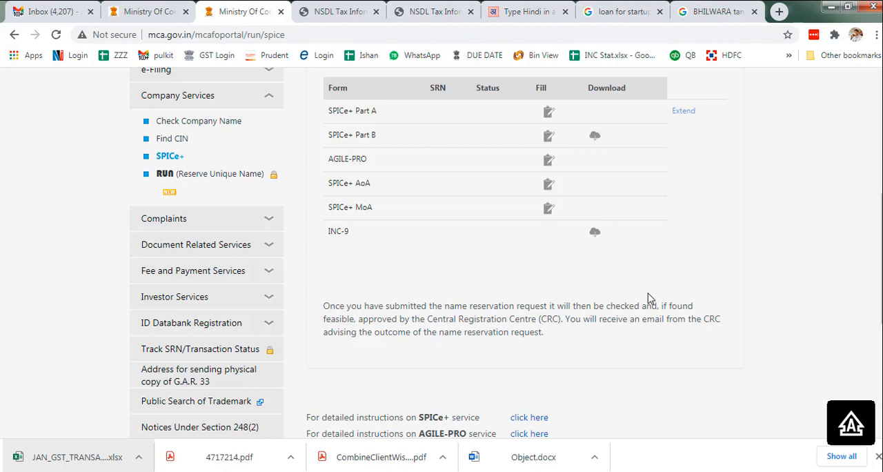
{"action": "scroll", "coordinate": [647, 298], "scroll_direction": "up", "scroll_amount": 4}
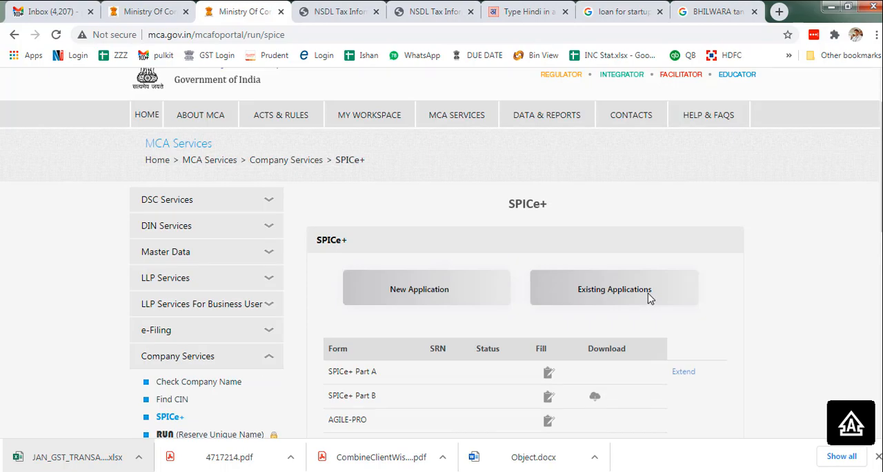